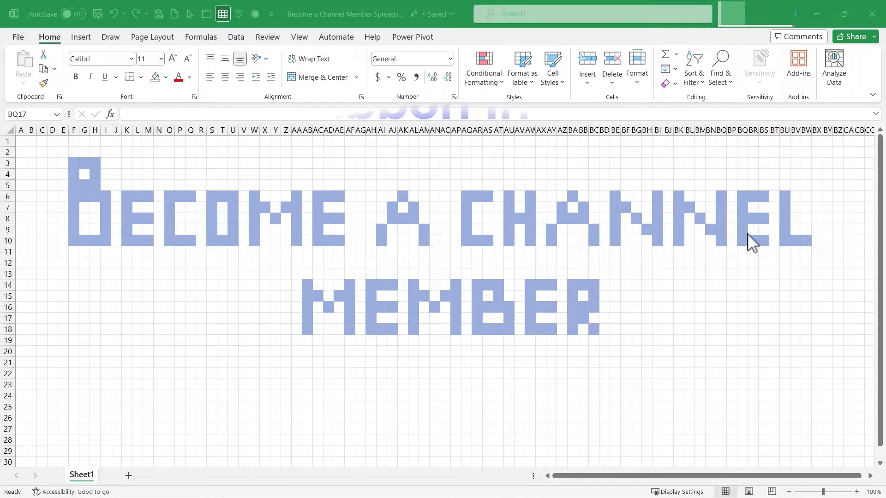
Browse the View, Data, Page Layout and Insert ribbon tabs, ending back on Help
{"action": "left_click", "coordinate": [373, 38]}
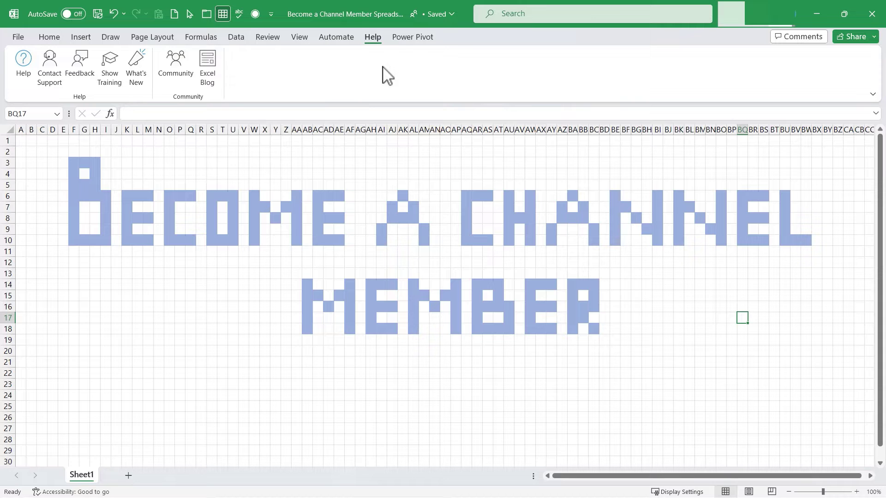
{"action": "left_click", "coordinate": [298, 38]}
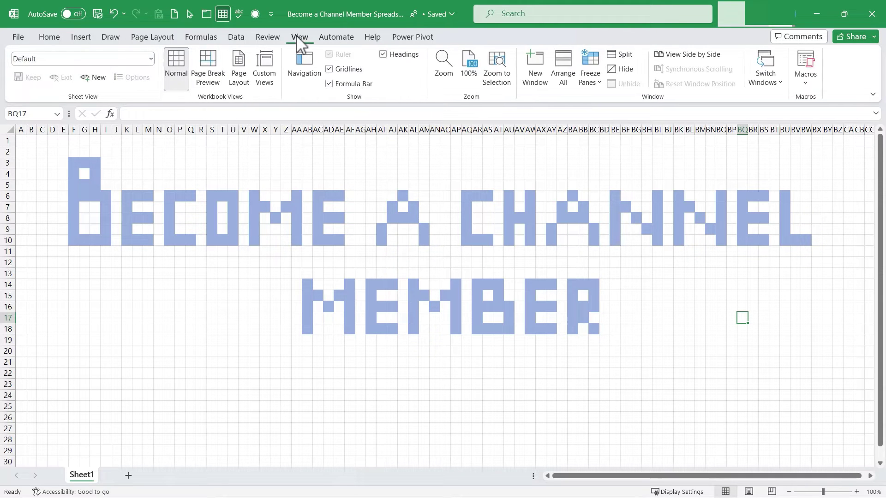
{"action": "left_click", "coordinate": [268, 37]}
{"action": "left_click", "coordinate": [236, 37]}
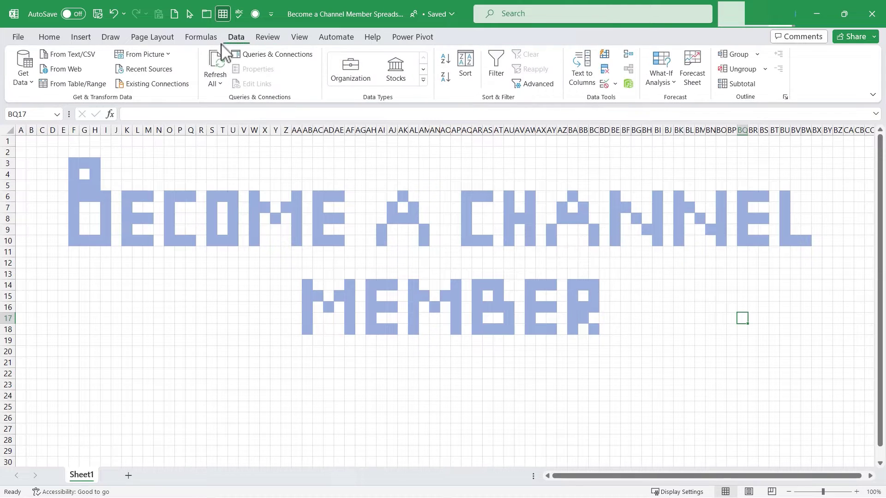
{"action": "left_click", "coordinate": [169, 40]}
{"action": "left_click", "coordinate": [86, 39]}
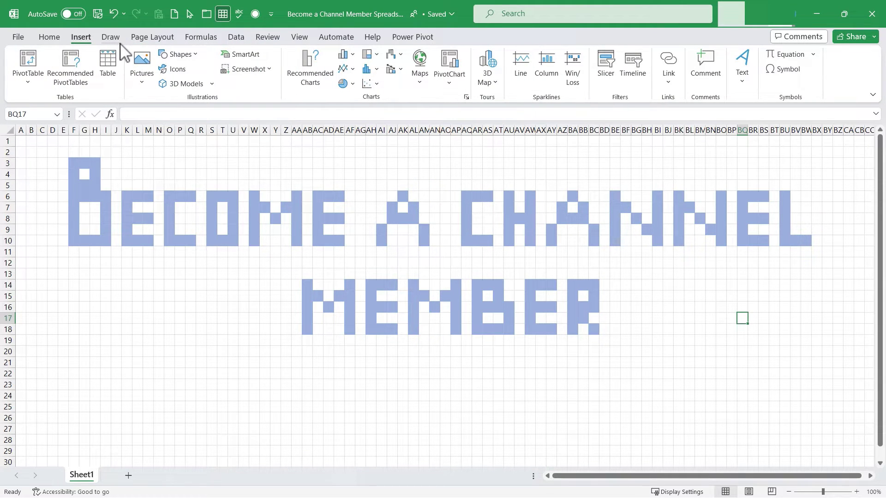
{"action": "left_click", "coordinate": [237, 37]}
{"action": "left_click", "coordinate": [374, 39]}
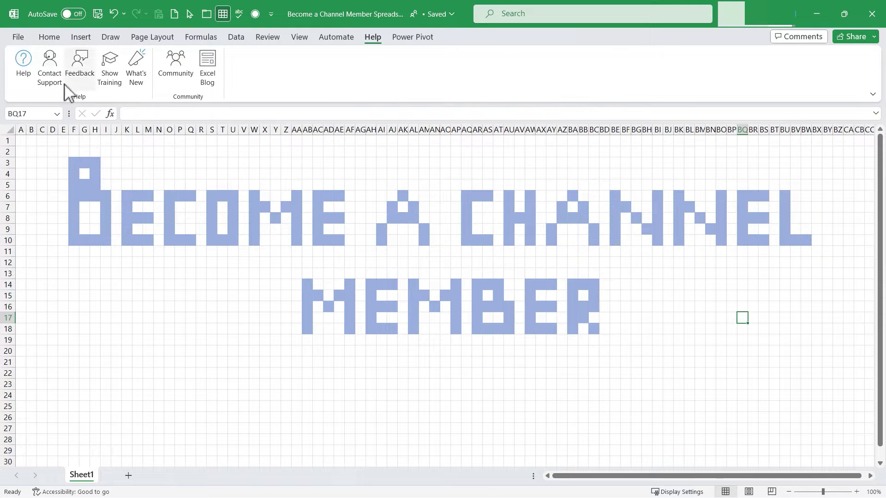
Search Excel help for 'pivot table' and scroll through the What is a PivotTable? results
{"action": "left_click", "coordinate": [23, 69]}
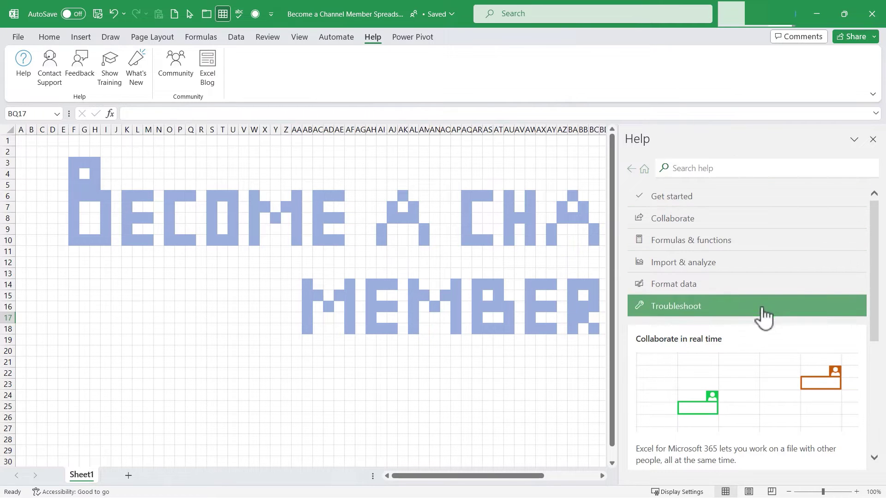
{"action": "left_click", "coordinate": [730, 172]}
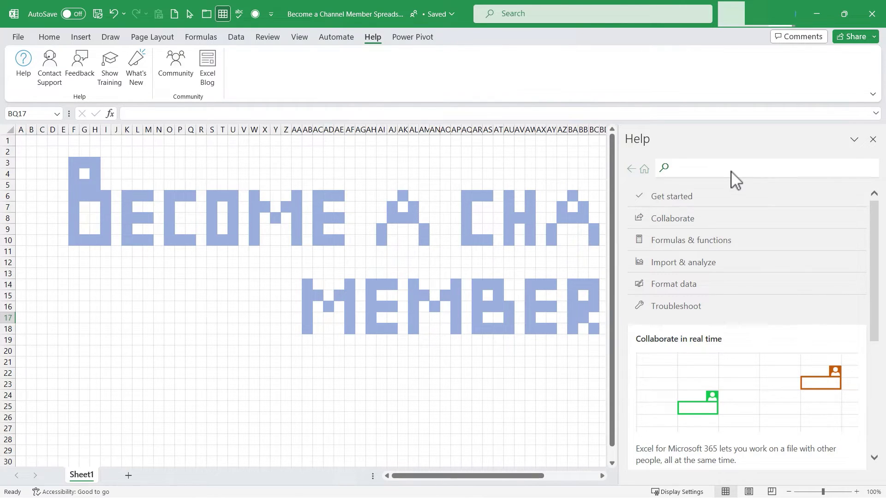
{"action": "type", "text": "piv"}
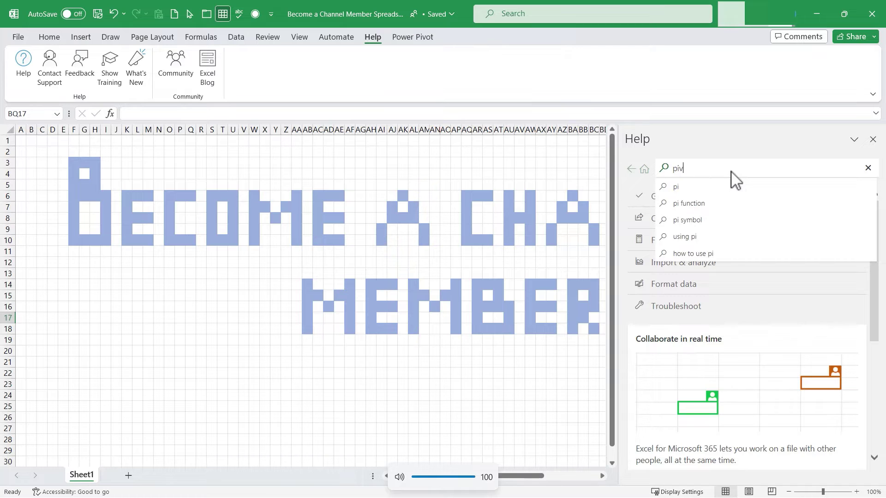
{"action": "type", "text": "ot"}
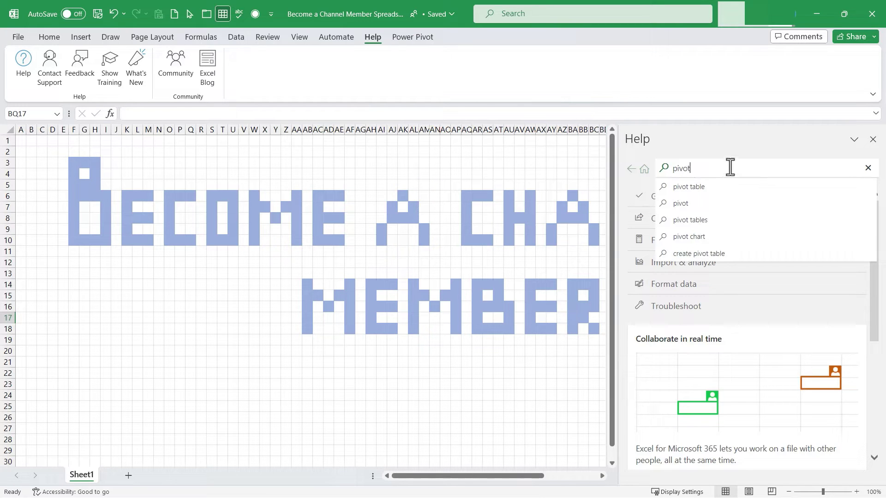
{"action": "type", "text": " table"}
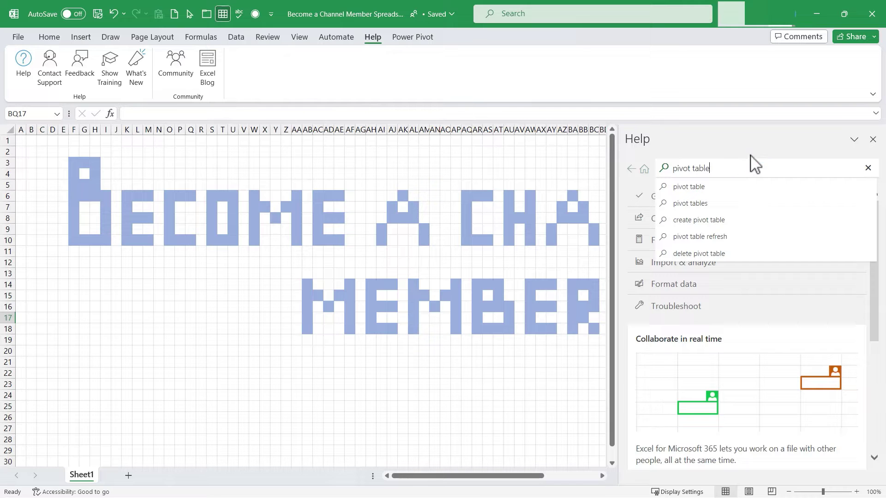
{"action": "key", "text": "Return"}
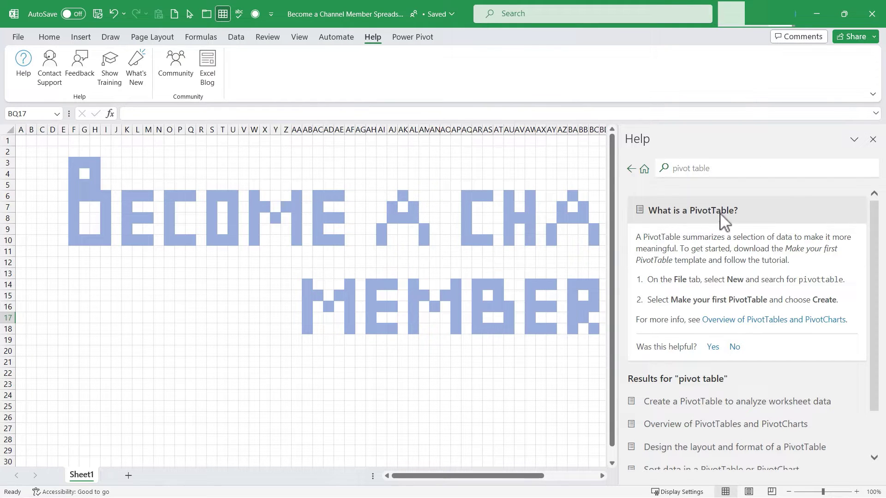
{"action": "scroll", "coordinate": [747, 277], "scroll_direction": "down", "scroll_amount": 1}
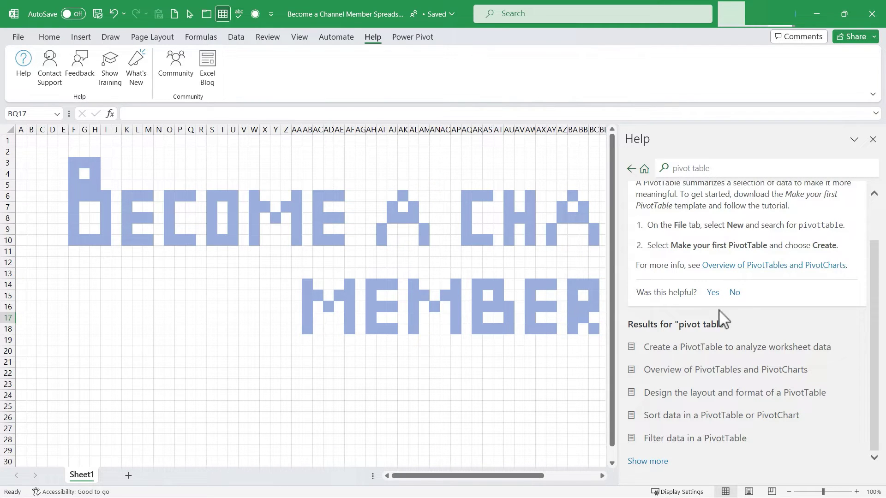
{"action": "left_click", "coordinate": [692, 358]}
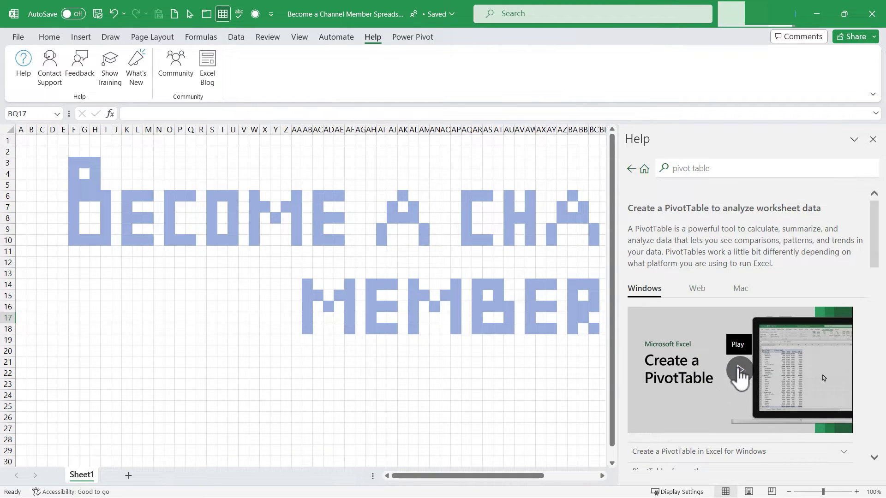
{"action": "left_click", "coordinate": [739, 370]}
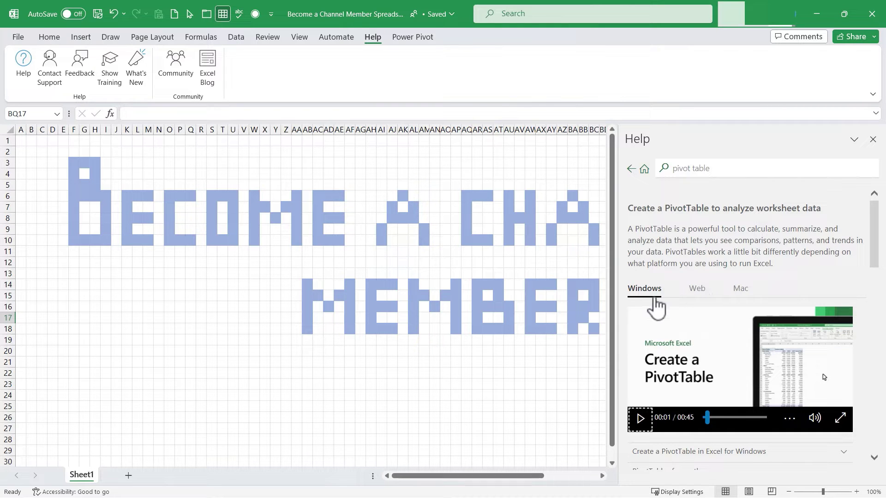
{"action": "left_click", "coordinate": [642, 291]}
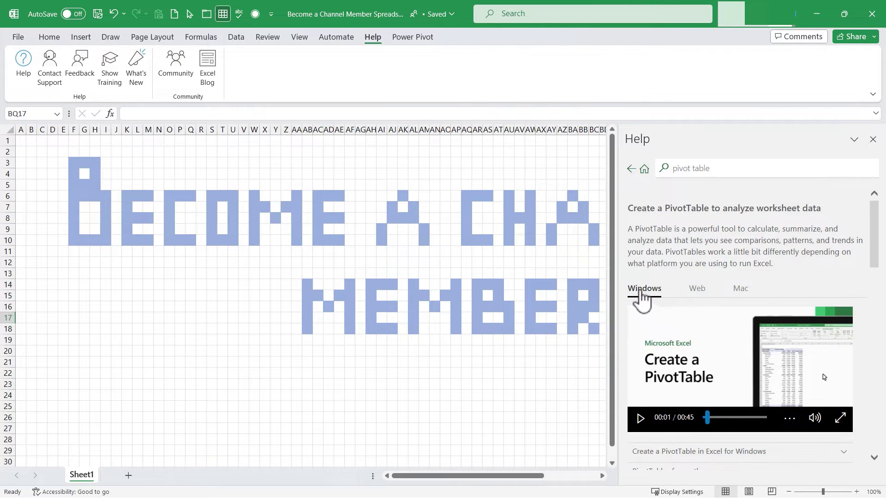
{"action": "left_click", "coordinate": [744, 290]}
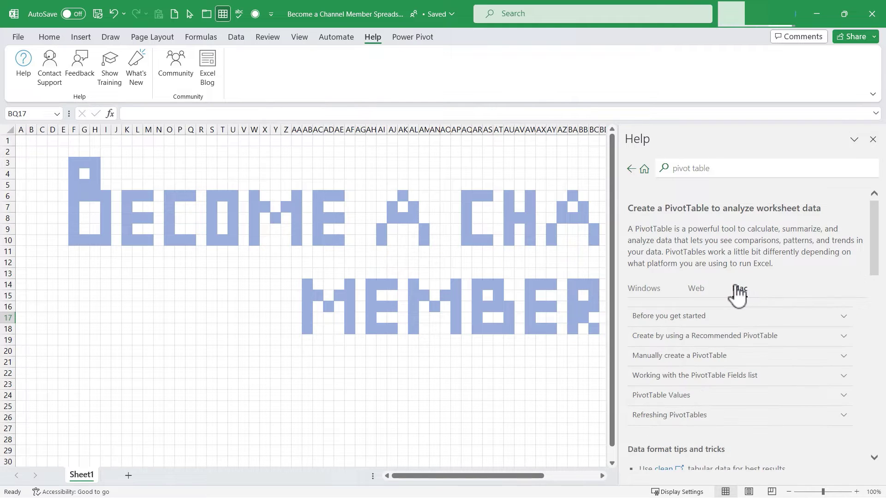
{"action": "scroll", "coordinate": [753, 314], "scroll_direction": "down", "scroll_amount": 4}
{"action": "scroll", "coordinate": [766, 355], "scroll_direction": "up", "scroll_amount": 3}
{"action": "scroll", "coordinate": [766, 354], "scroll_direction": "up", "scroll_amount": 2}
{"action": "left_click", "coordinate": [647, 291]}
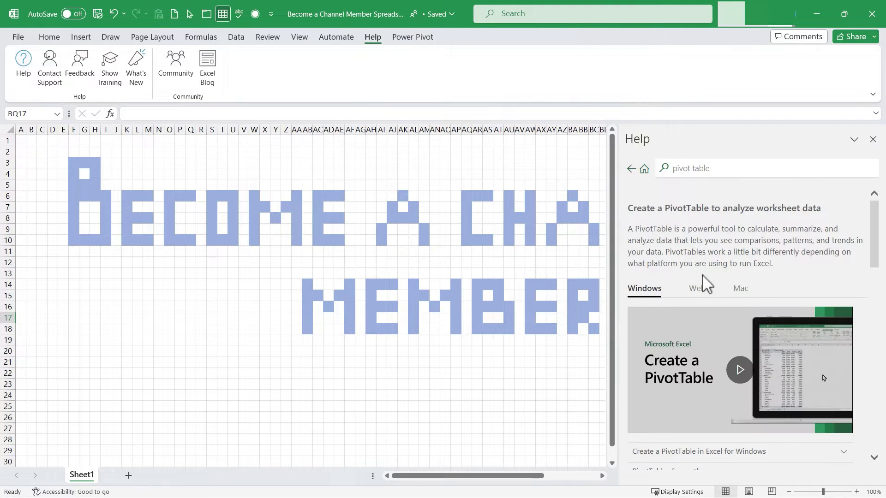
{"action": "left_click", "coordinate": [739, 292]}
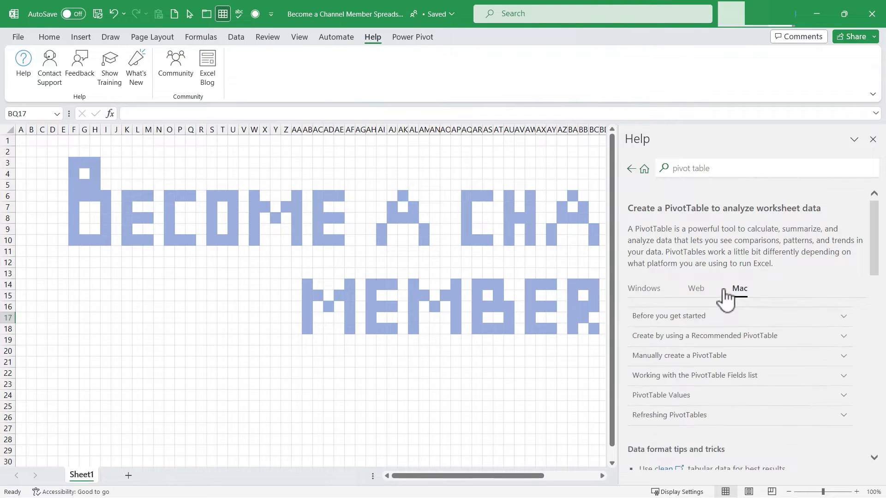
{"action": "left_click", "coordinate": [693, 291]}
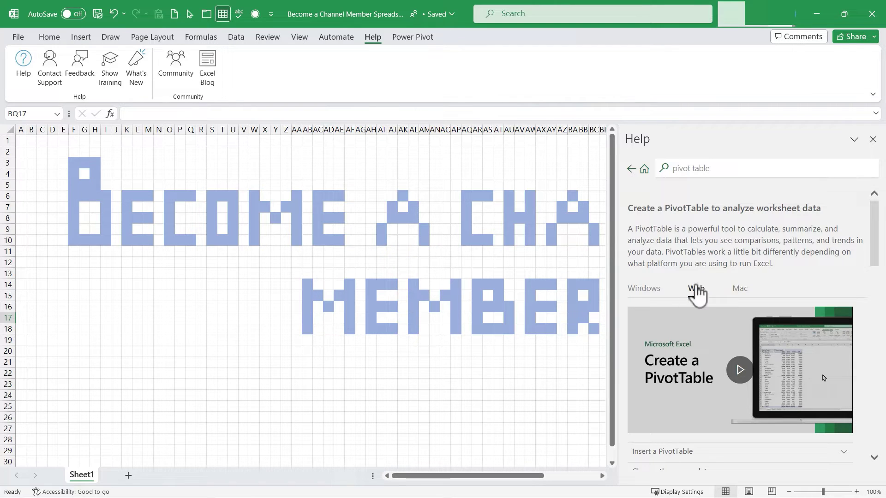
{"action": "left_click", "coordinate": [648, 295]}
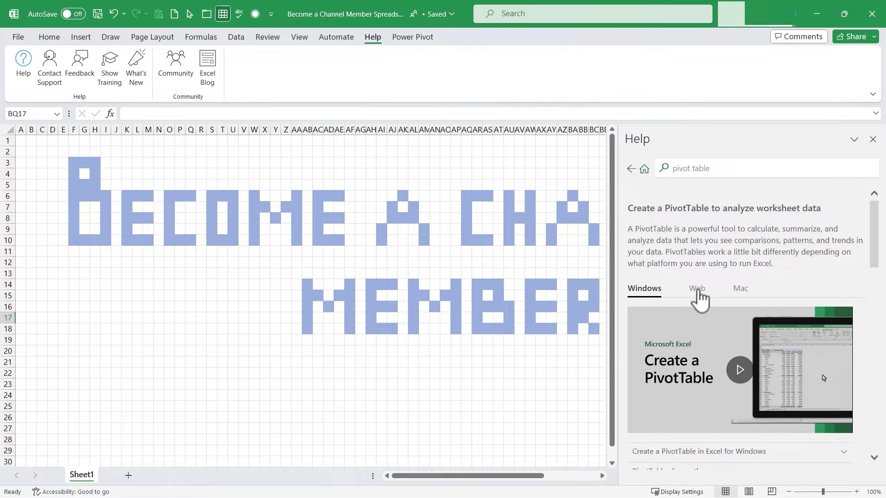
{"action": "left_click", "coordinate": [698, 291]}
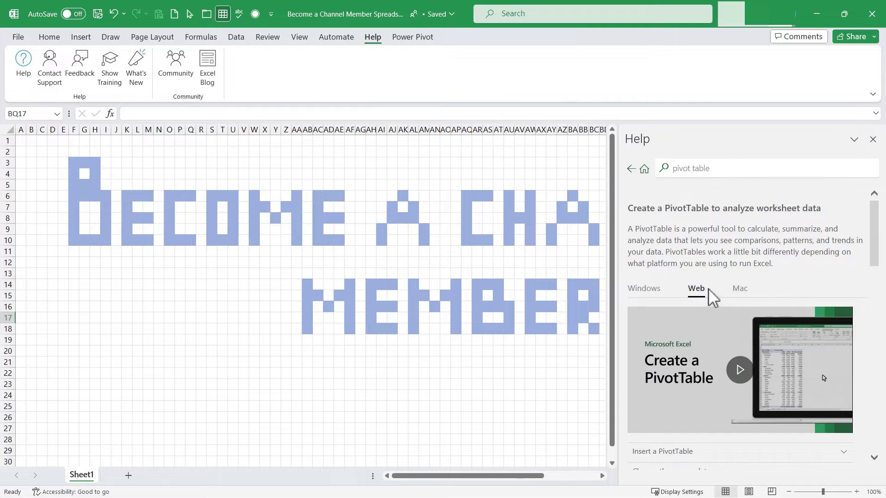
{"action": "scroll", "coordinate": [717, 295], "scroll_direction": "down", "scroll_amount": 2}
{"action": "scroll", "coordinate": [699, 295], "scroll_direction": "up", "scroll_amount": 2}
{"action": "left_click", "coordinate": [632, 171]}
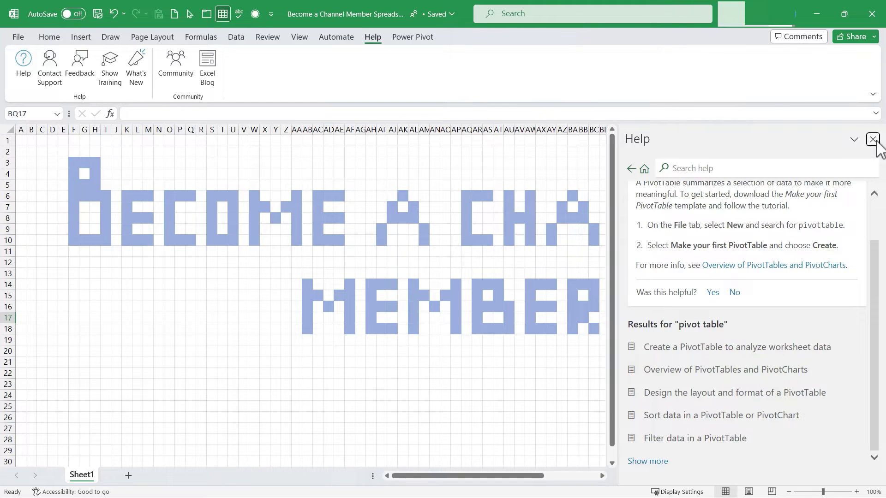
{"action": "left_click", "coordinate": [872, 140]}
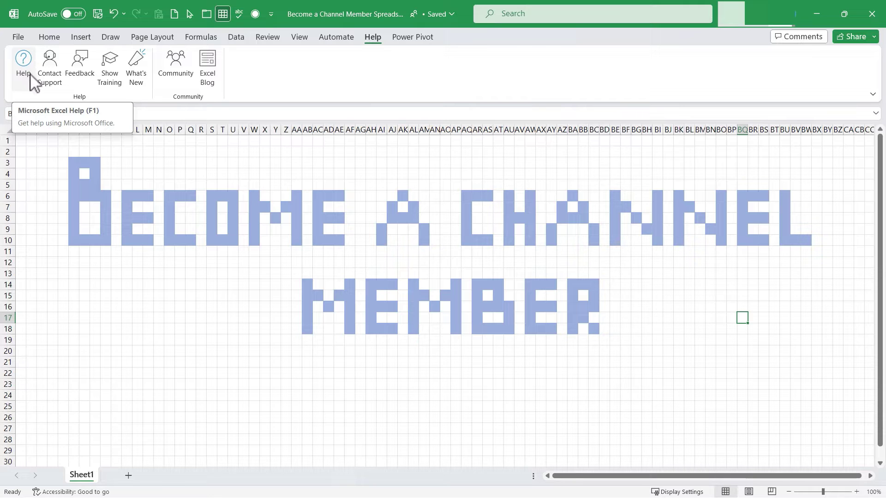
{"action": "left_click", "coordinate": [265, 288]}
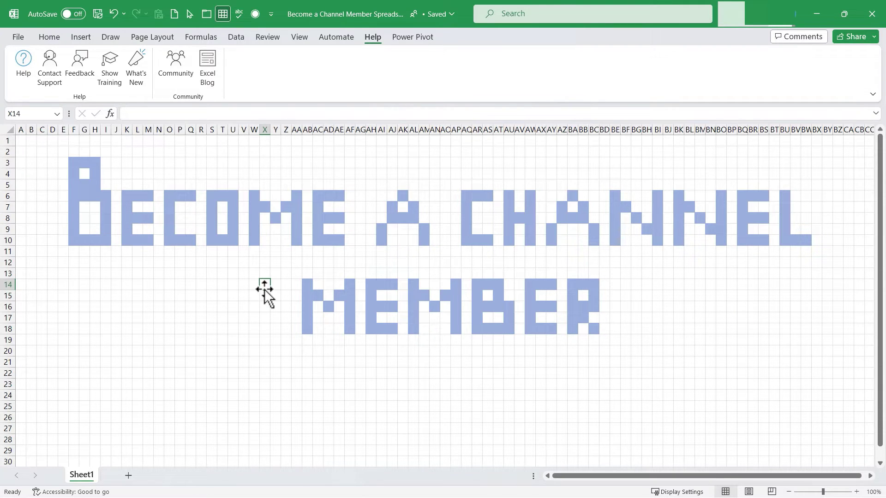
{"action": "key", "text": "F1"}
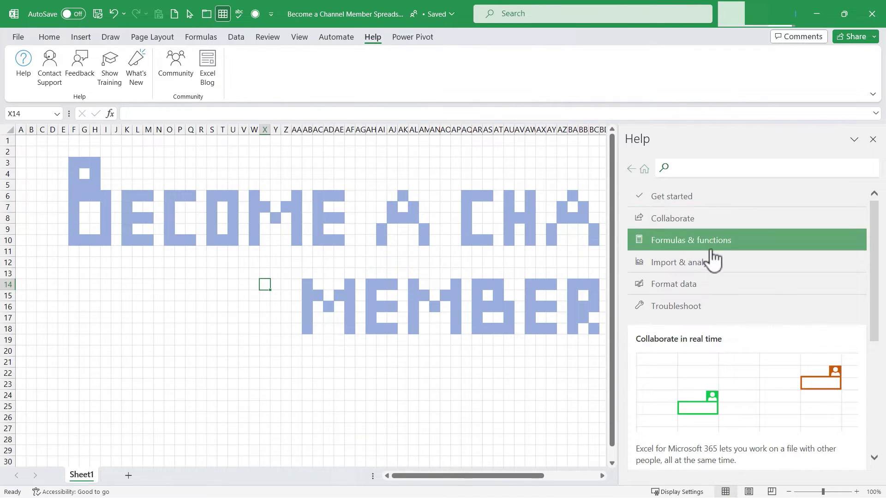
{"action": "left_click", "coordinate": [873, 139]}
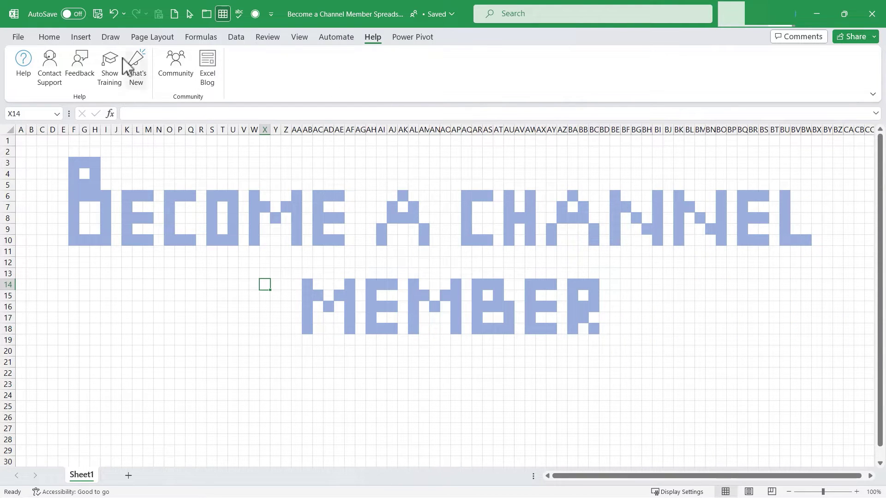
Ask Contact Support 'How can I create better charts?' and get help articles
{"action": "left_click", "coordinate": [55, 77]}
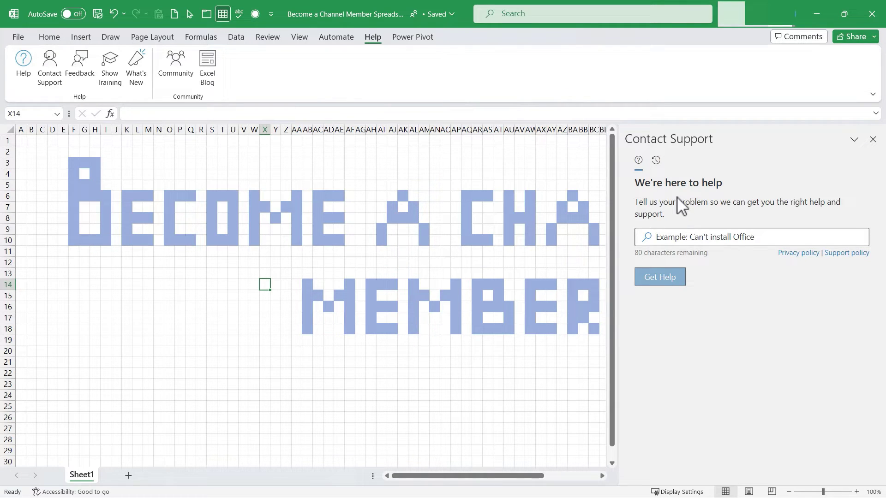
{"action": "left_click", "coordinate": [714, 237]}
{"action": "type", "text": "How can I create better charts?"}
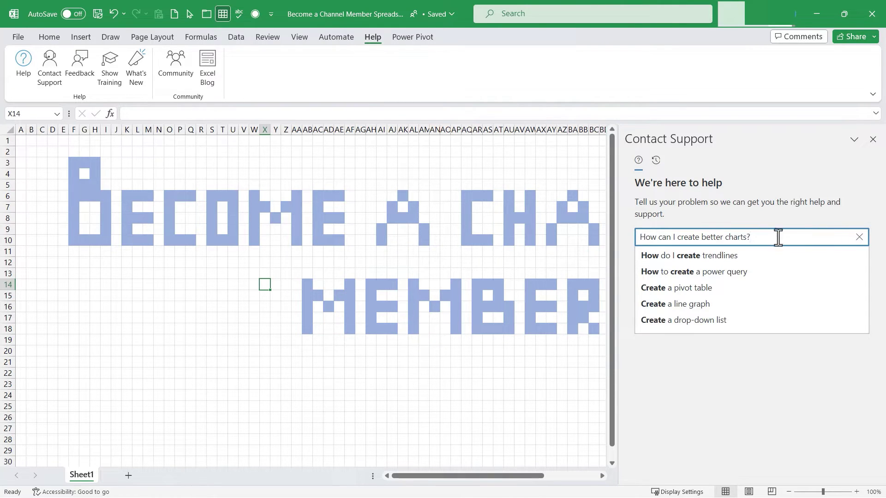
{"action": "left_click", "coordinate": [796, 373]}
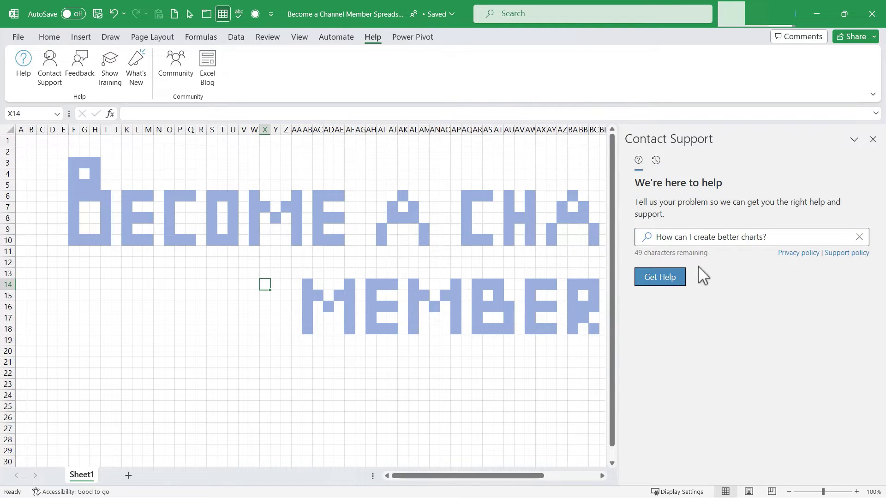
{"action": "left_click", "coordinate": [673, 287]}
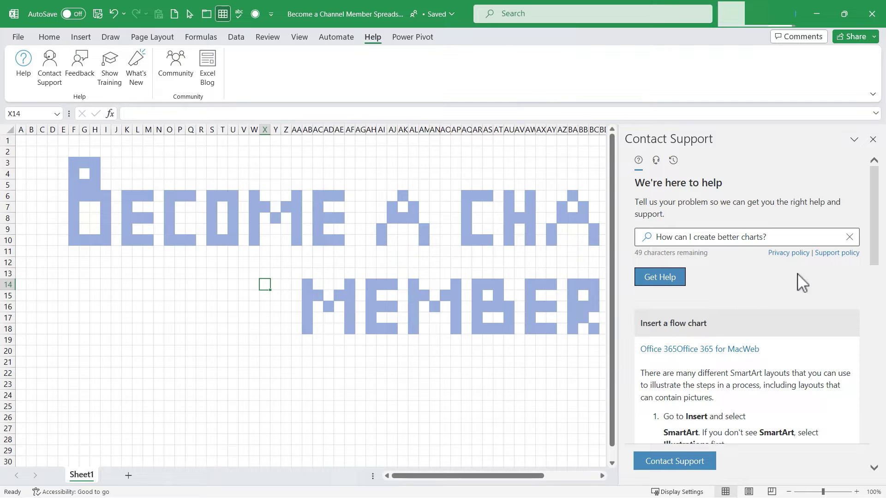
Scroll through the suggested chart articles, then close the Contact Support pane
{"action": "left_click_drag", "start_coordinate": [872, 241], "coordinate": [869, 287]}
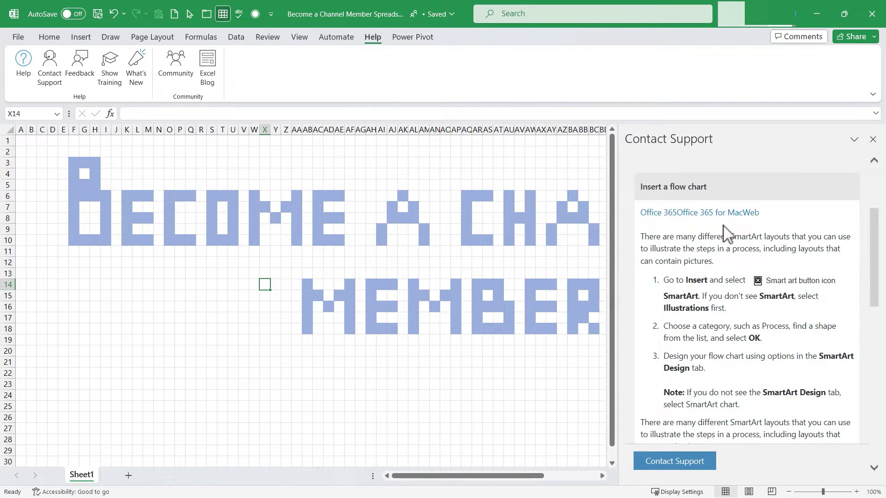
{"action": "left_click_drag", "start_coordinate": [872, 240], "coordinate": [821, 431]}
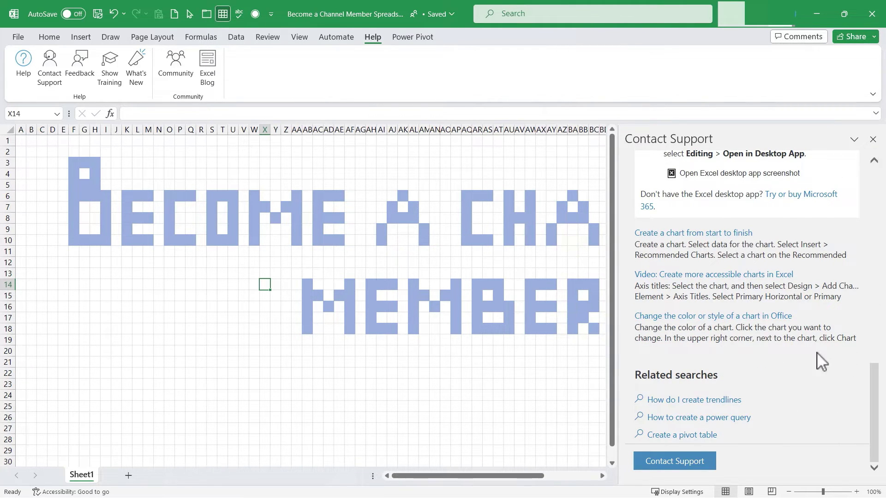
{"action": "left_click_drag", "start_coordinate": [876, 383], "coordinate": [870, 135]}
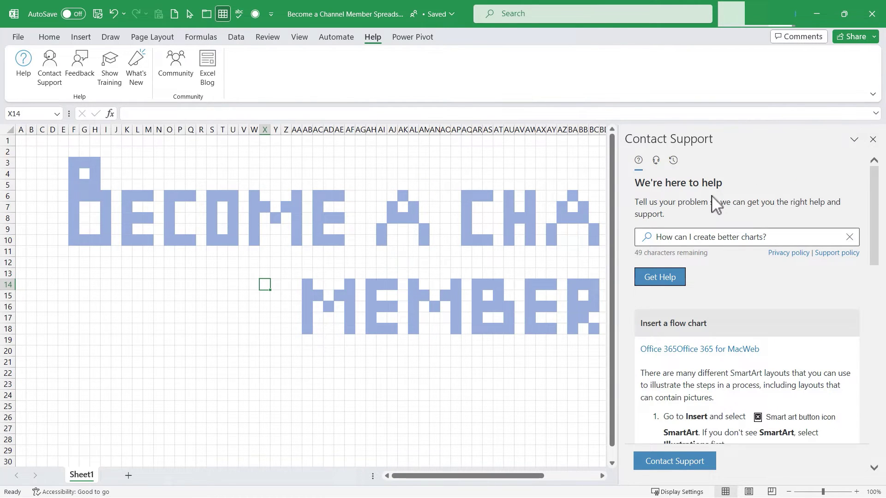
{"action": "left_click", "coordinate": [711, 231]}
{"action": "left_click", "coordinate": [873, 139]}
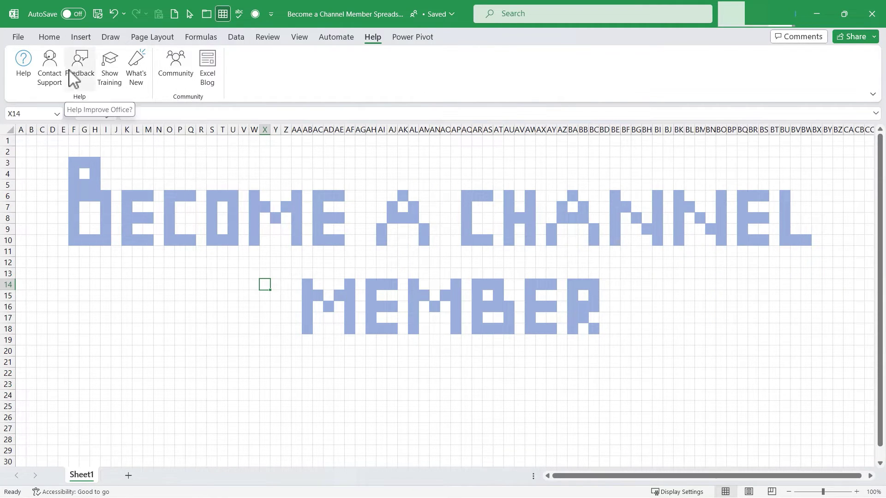
Submit the compliment 'I really like the newest features!' with no screenshot and no contact
{"action": "left_click", "coordinate": [83, 79]}
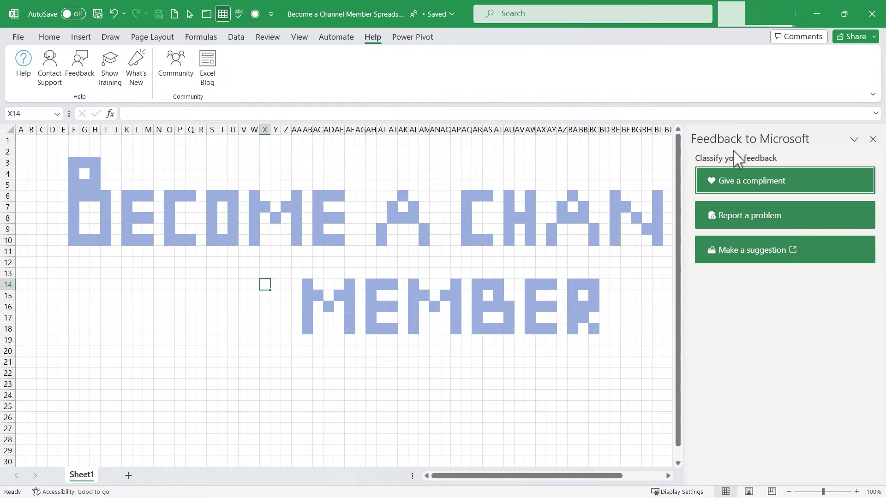
{"action": "left_click", "coordinate": [766, 190]}
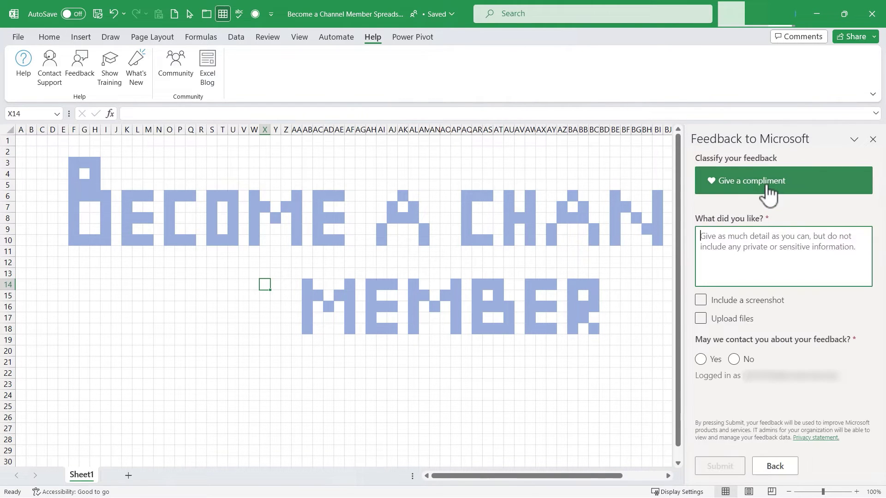
{"action": "type", "text": "I really like the newest features!"}
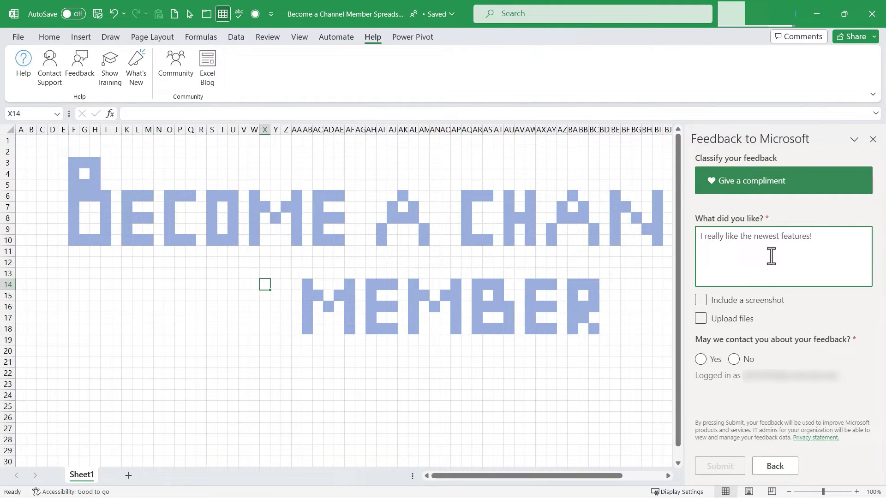
{"action": "left_click", "coordinate": [706, 302]}
{"action": "left_click", "coordinate": [710, 309]}
{"action": "left_click", "coordinate": [741, 360]}
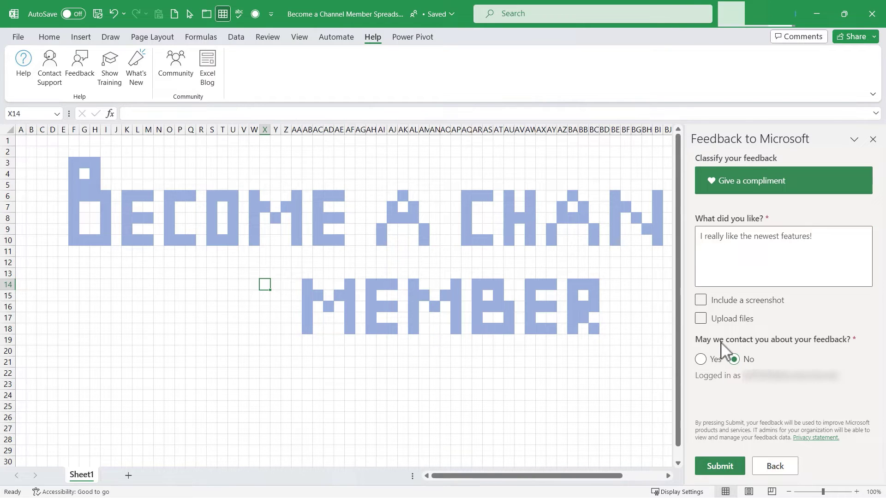
{"action": "left_click", "coordinate": [712, 471]}
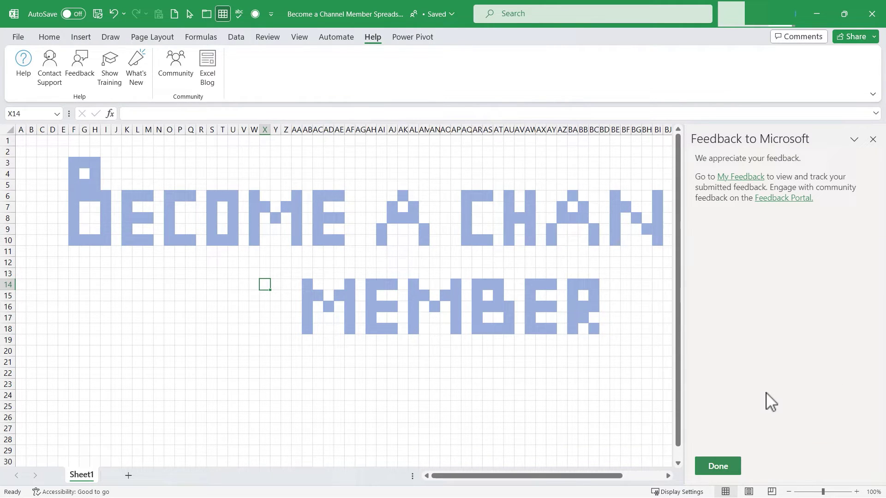
Open a Report a problem form, leaving out file attachments and declining contact
{"action": "left_click", "coordinate": [723, 469]}
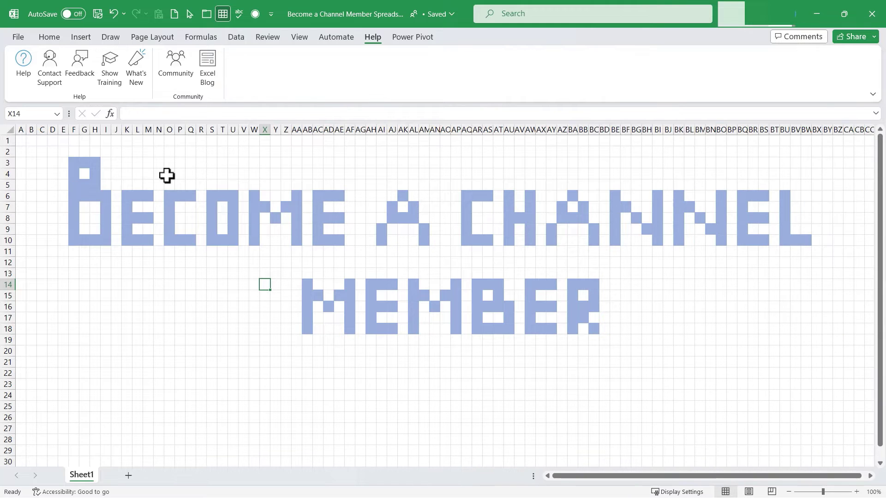
{"action": "left_click", "coordinate": [79, 71]}
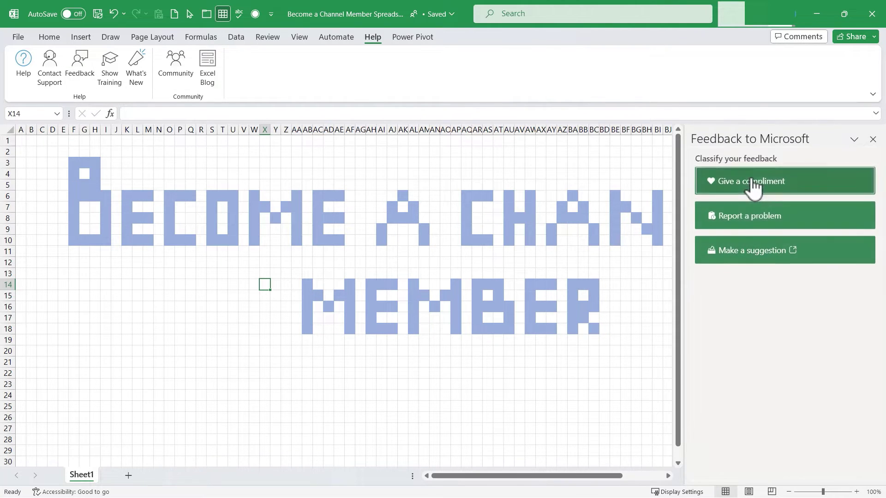
{"action": "left_click", "coordinate": [755, 222]}
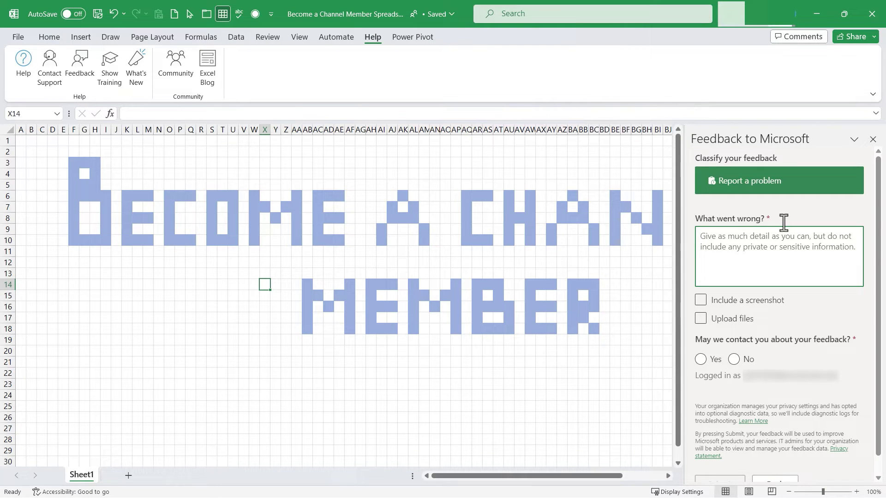
{"action": "left_click", "coordinate": [708, 240]}
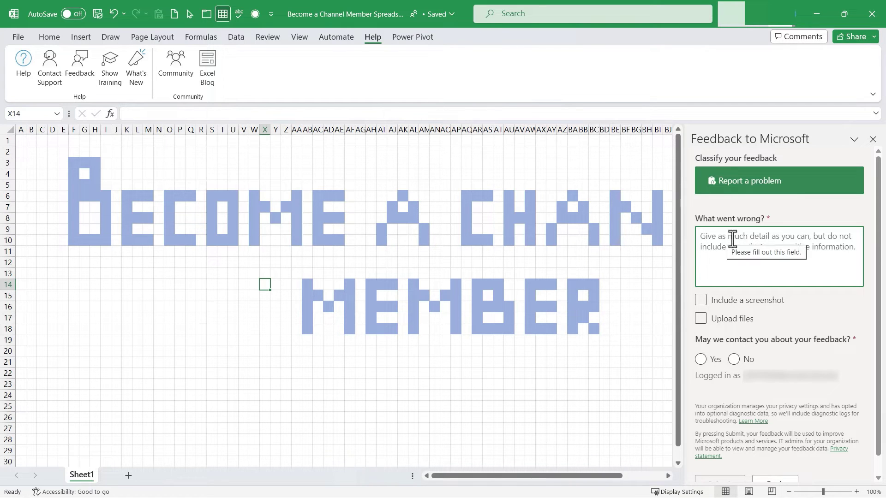
{"action": "left_click", "coordinate": [708, 317]}
{"action": "left_click", "coordinate": [712, 325]}
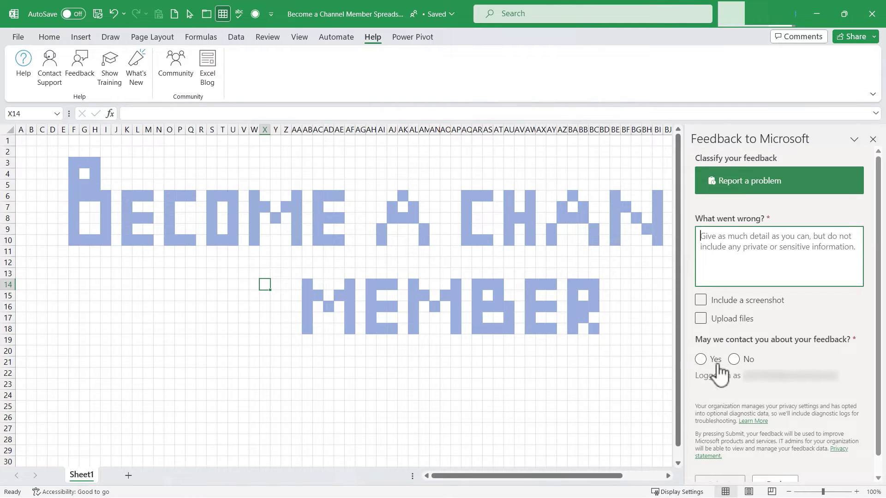
{"action": "left_click", "coordinate": [749, 361]}
Discard the problem report and open the Make a suggestion page in the browser
{"action": "scroll", "coordinate": [785, 277], "scroll_direction": "down", "scroll_amount": 1}
{"action": "scroll", "coordinate": [849, 185], "scroll_direction": "up", "scroll_amount": 1}
{"action": "left_click", "coordinate": [82, 70]}
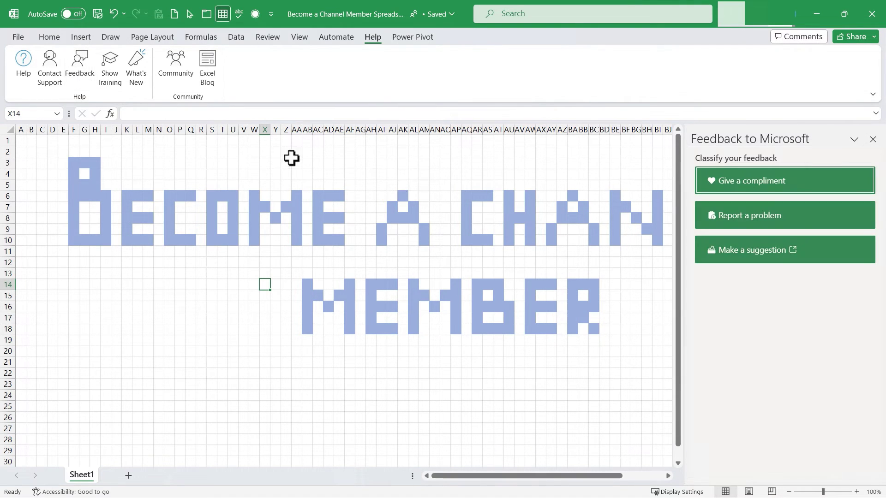
{"action": "left_click", "coordinate": [757, 253]}
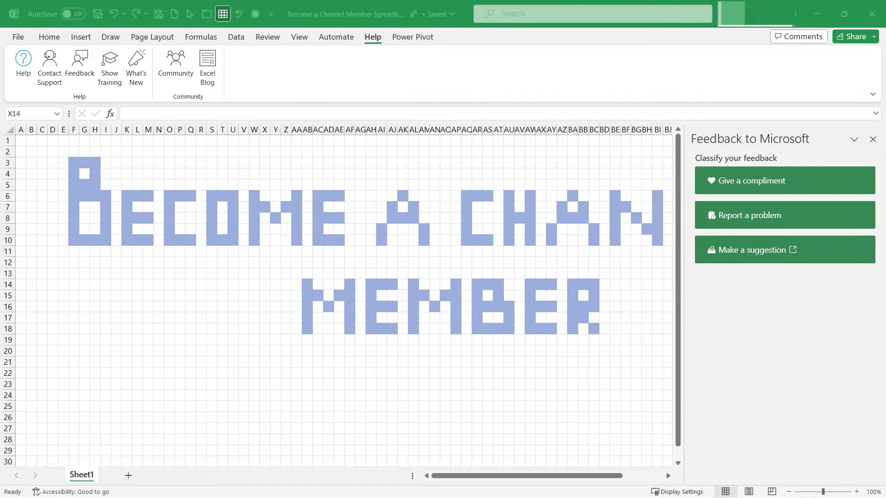
Maximize the Feedback Portal's Excel forum to browse ideas, then restore and close the browser
{"action": "left_click_drag", "start_coordinate": [30, 494], "coordinate": [530, 202]}
{"action": "double_click", "coordinate": [530, 202]}
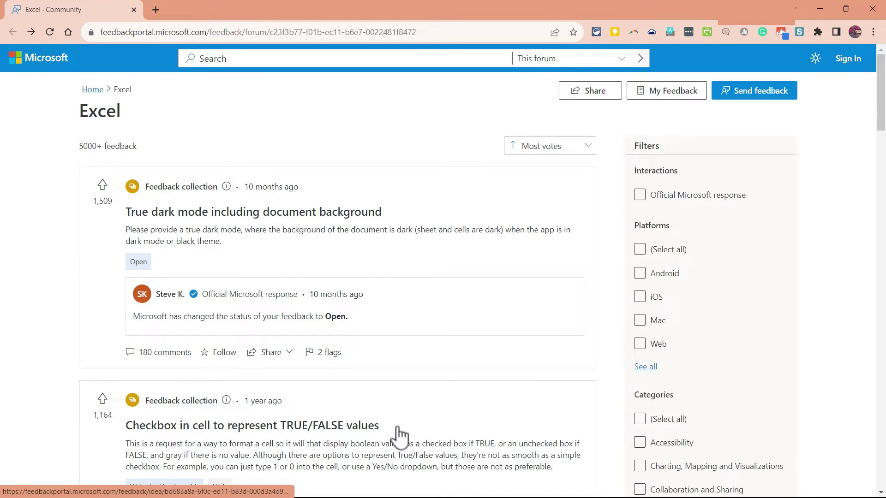
{"action": "left_click_drag", "start_coordinate": [198, 10], "coordinate": [231, 116]}
{"action": "left_click", "coordinate": [145, 110]}
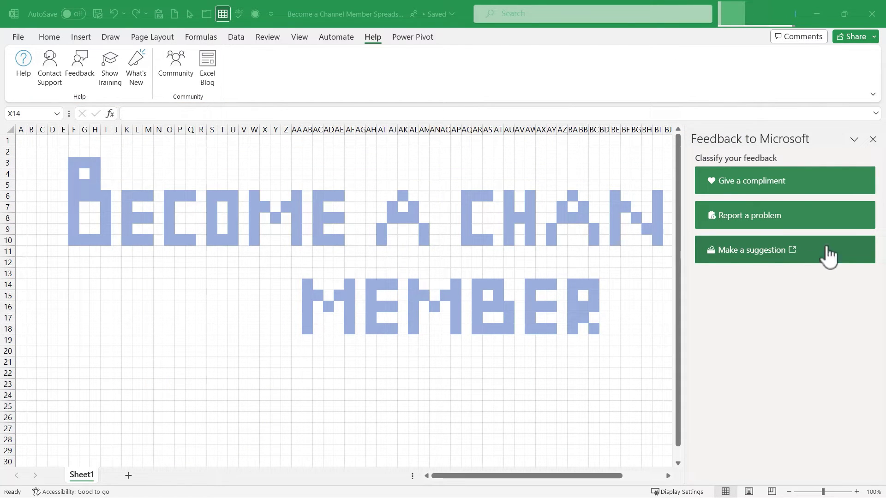
Close the open panes and scroll through Help's Excel video training and template tiles
{"action": "left_click", "coordinate": [873, 140]}
{"action": "left_click", "coordinate": [875, 141]}
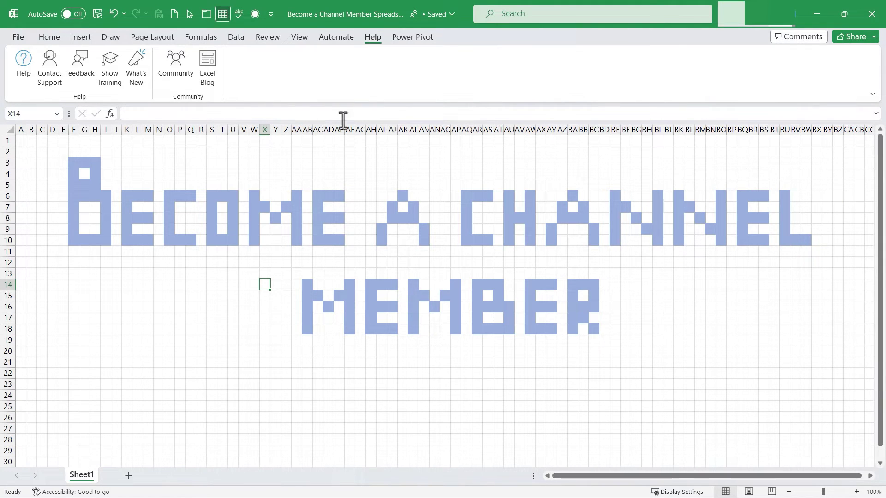
{"action": "left_click", "coordinate": [117, 82]}
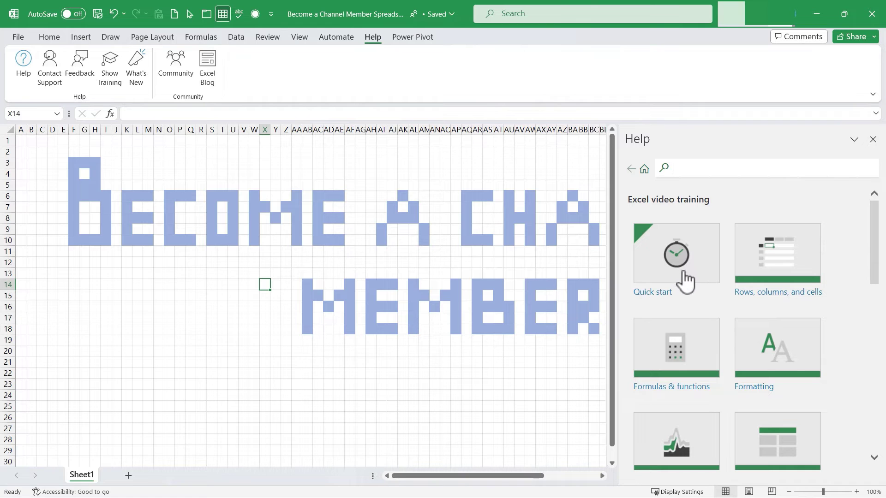
{"action": "scroll", "coordinate": [781, 295], "scroll_direction": "down", "scroll_amount": 4}
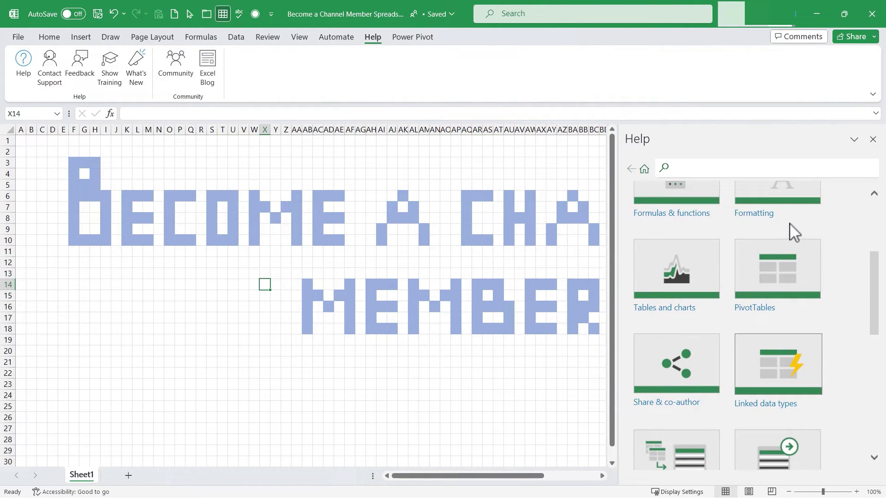
{"action": "scroll", "coordinate": [788, 233], "scroll_direction": "down", "scroll_amount": 2}
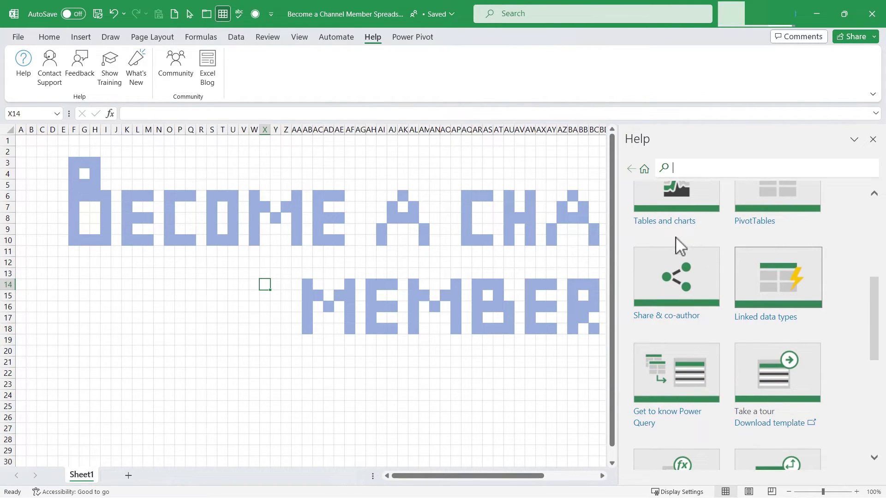
{"action": "scroll", "coordinate": [675, 239], "scroll_direction": "down", "scroll_amount": 1}
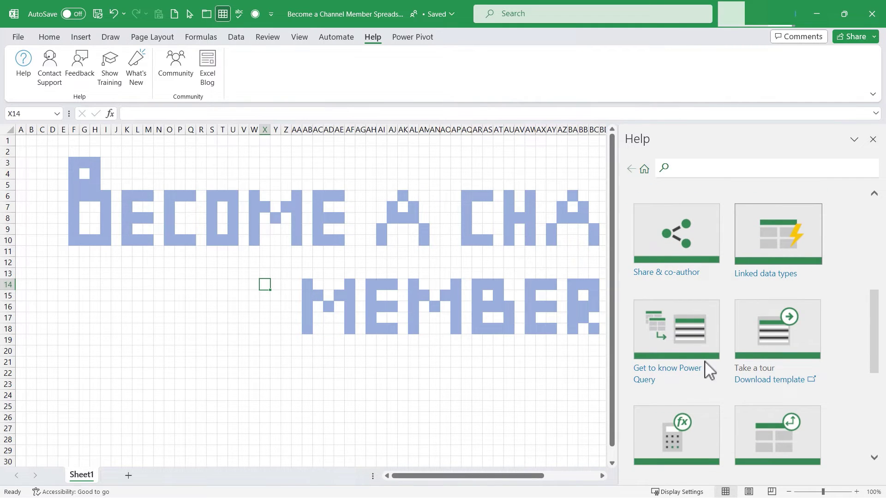
{"action": "scroll", "coordinate": [711, 341], "scroll_direction": "down", "scroll_amount": 4}
{"action": "scroll", "coordinate": [696, 307], "scroll_direction": "down", "scroll_amount": 2}
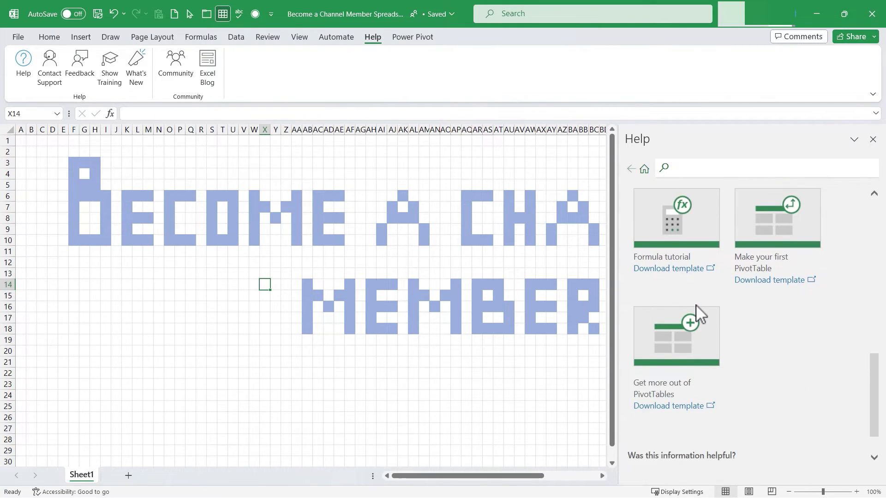
{"action": "scroll", "coordinate": [696, 307], "scroll_direction": "up", "scroll_amount": 2}
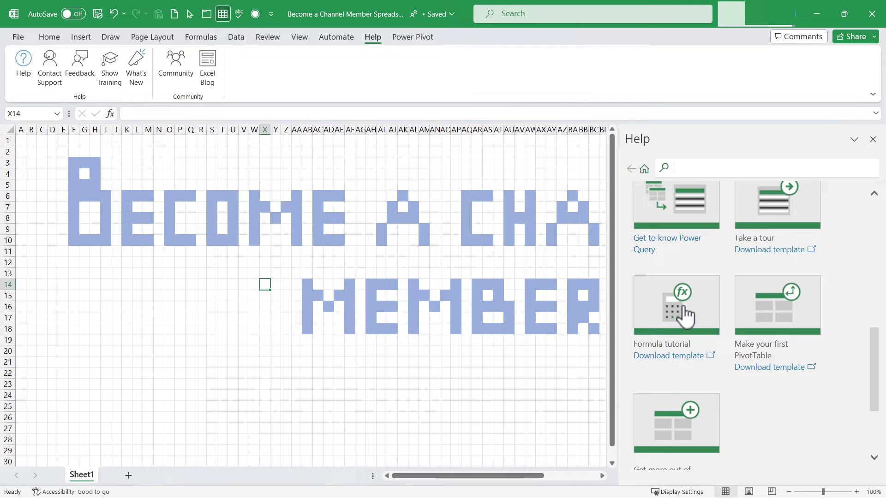
Open the Formula tutorial template and enable editing from the Protected View bar
{"action": "left_click", "coordinate": [685, 315]}
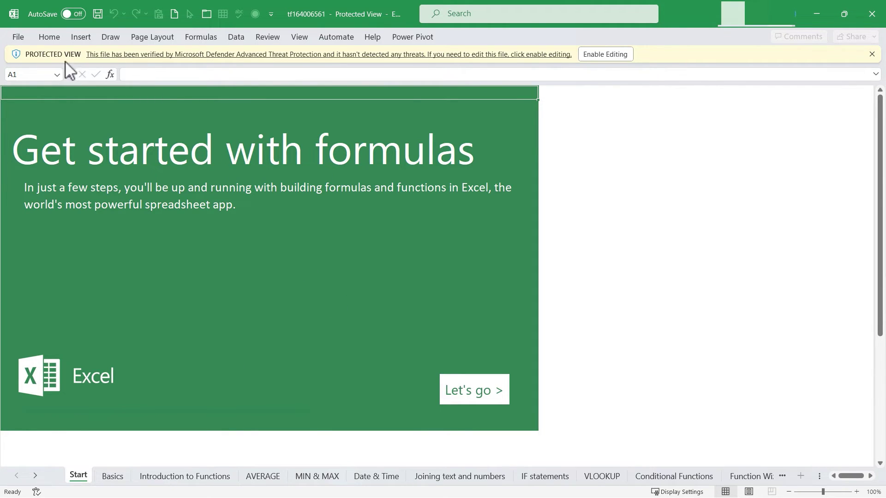
{"action": "left_click", "coordinate": [616, 54]}
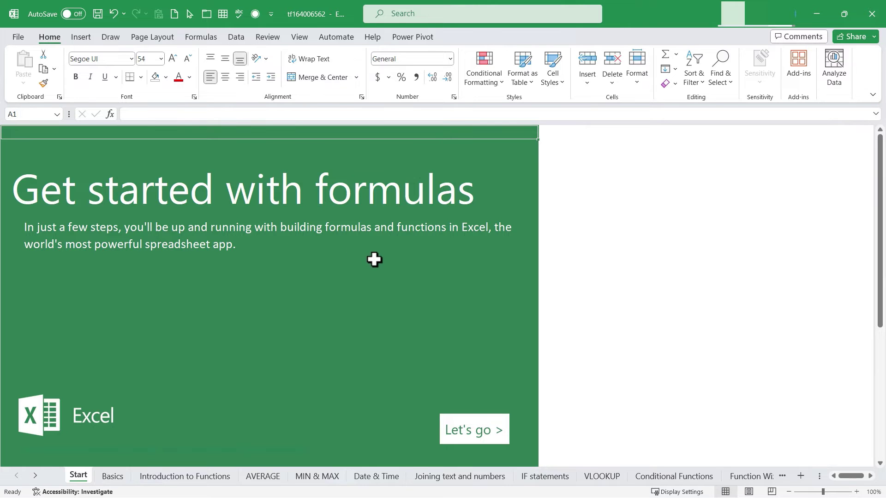
Move to the tutorial's Basics lesson and scroll through its content
{"action": "left_click", "coordinate": [473, 432]}
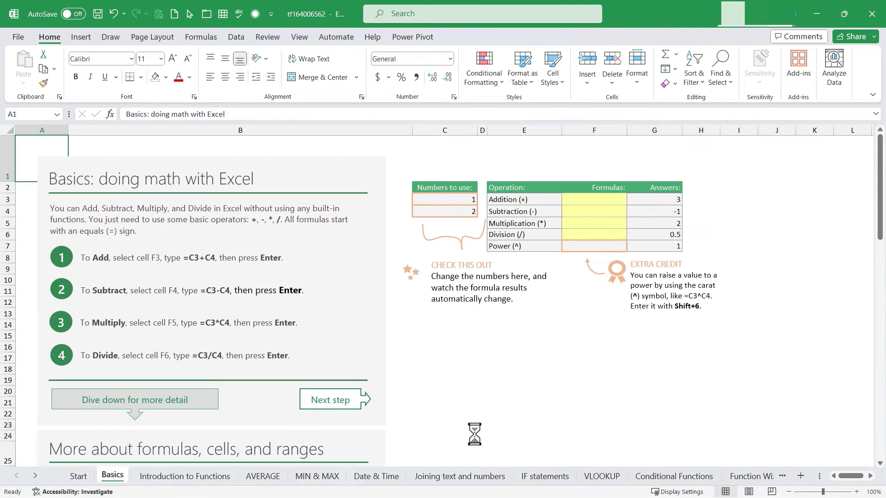
{"action": "scroll", "coordinate": [375, 346], "scroll_direction": "down", "scroll_amount": 7}
{"action": "scroll", "coordinate": [375, 346], "scroll_direction": "up", "scroll_amount": 7}
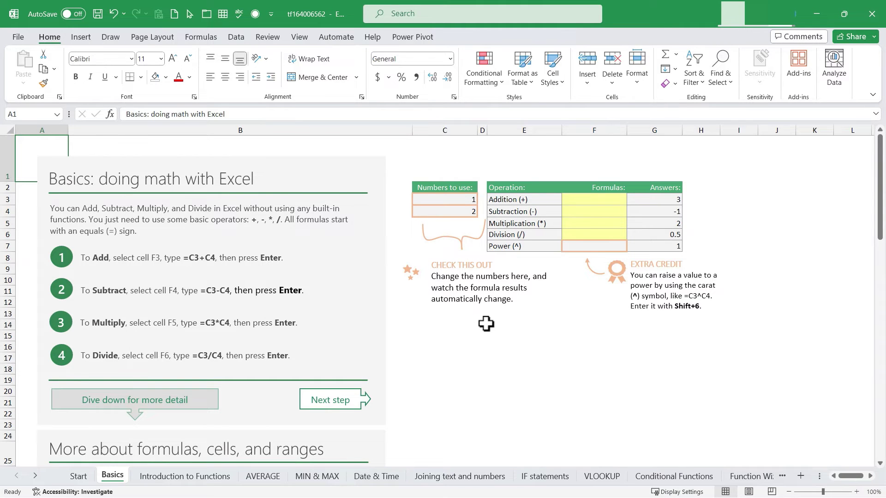
{"action": "scroll", "coordinate": [487, 325], "scroll_direction": "down", "scroll_amount": 8}
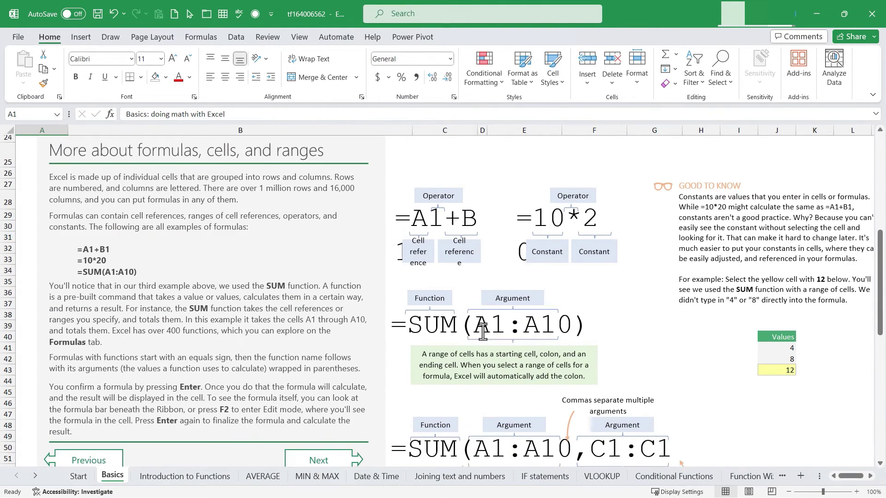
{"action": "scroll", "coordinate": [482, 331], "scroll_direction": "down", "scroll_amount": 6}
{"action": "scroll", "coordinate": [331, 365], "scroll_direction": "up", "scroll_amount": 8}
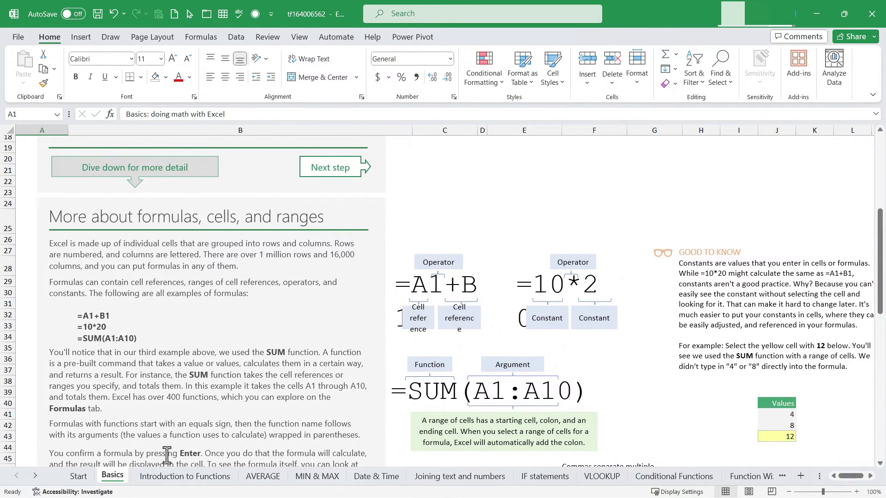
View the Introduction to Functions, MIN & MAX, IF statements and Conditional Functions sheets, then close the workbook
{"action": "left_click", "coordinate": [174, 479]}
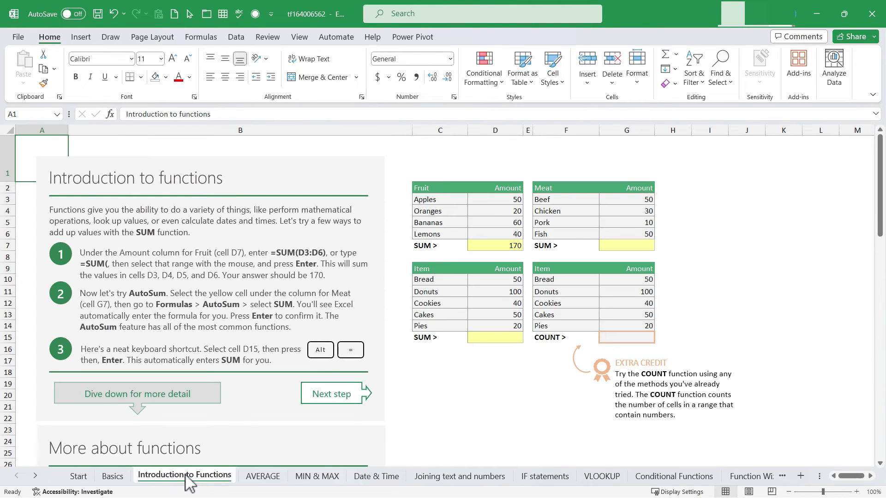
{"action": "left_click", "coordinate": [327, 479]}
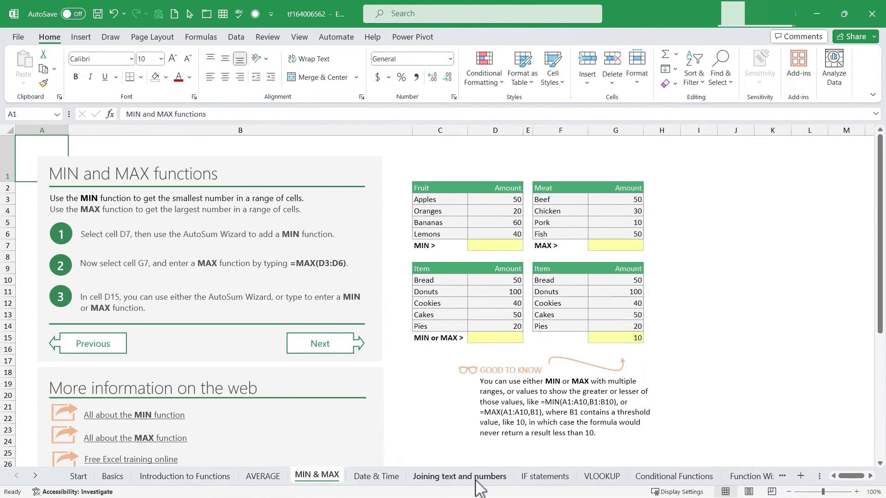
{"action": "left_click", "coordinate": [552, 480]}
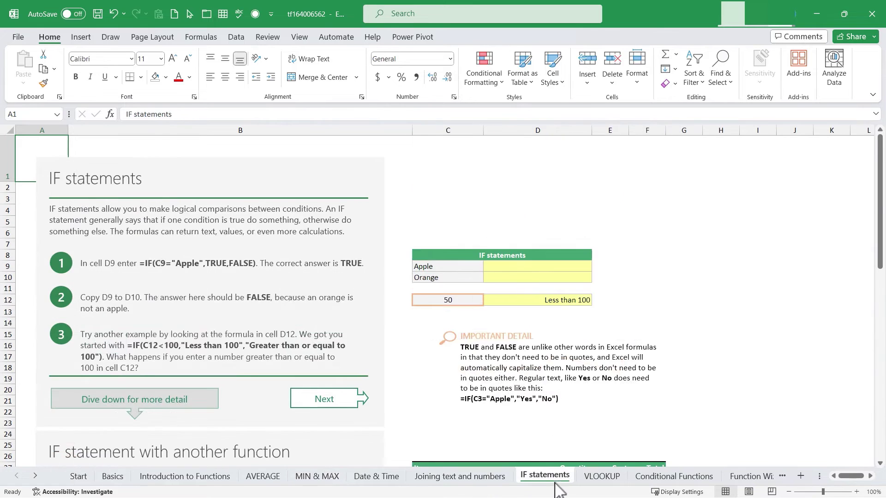
{"action": "left_click", "coordinate": [678, 478]}
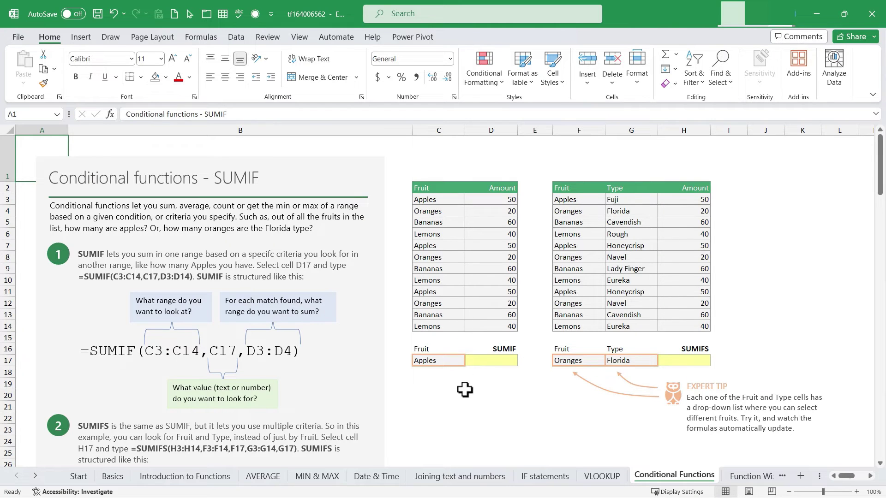
{"action": "scroll", "coordinate": [466, 389], "scroll_direction": "down", "scroll_amount": 3}
{"action": "scroll", "coordinate": [466, 390], "scroll_direction": "down", "scroll_amount": 5}
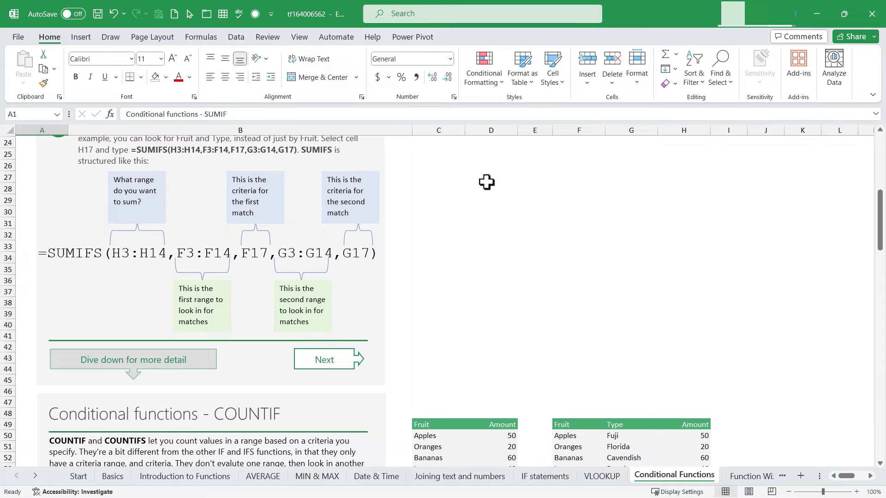
{"action": "left_click", "coordinate": [879, 16]}
Close the tutorial with Don't Save, swap Help for What's New, and open the Current Channel release notes
{"action": "left_click", "coordinate": [484, 364]}
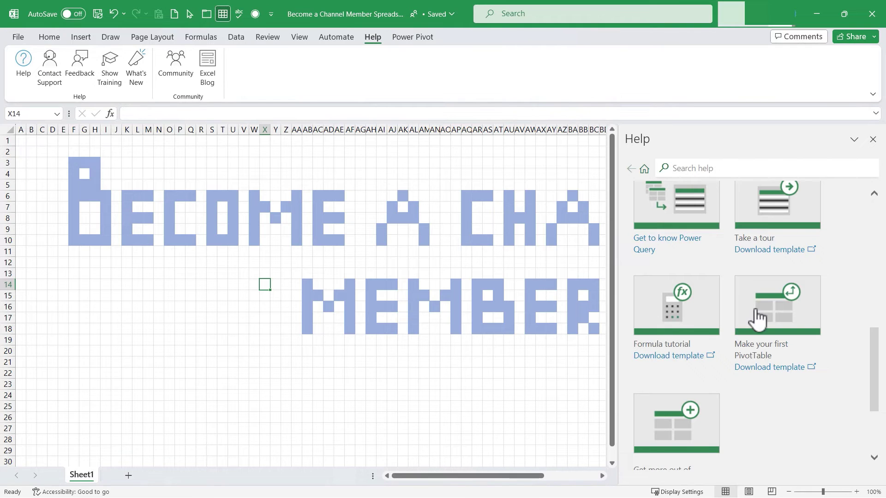
{"action": "scroll", "coordinate": [771, 314], "scroll_direction": "up", "scroll_amount": 3}
{"action": "scroll", "coordinate": [773, 318], "scroll_direction": "up", "scroll_amount": 5}
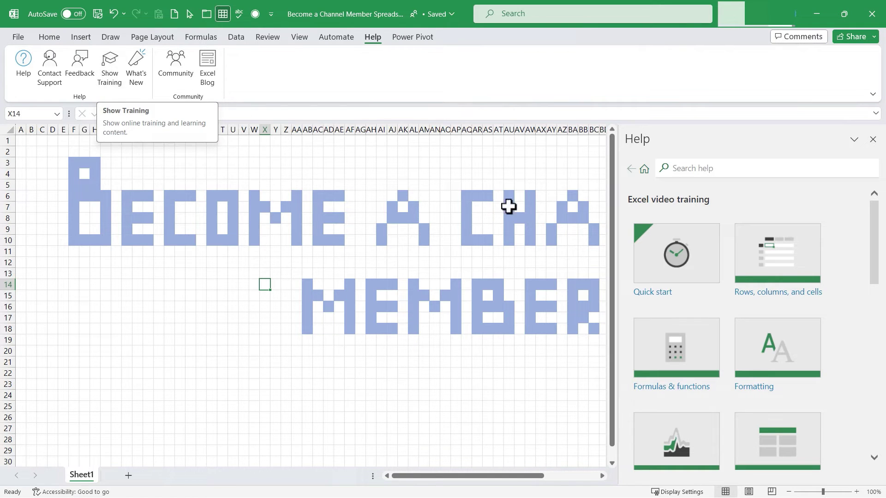
{"action": "left_click", "coordinate": [872, 140]}
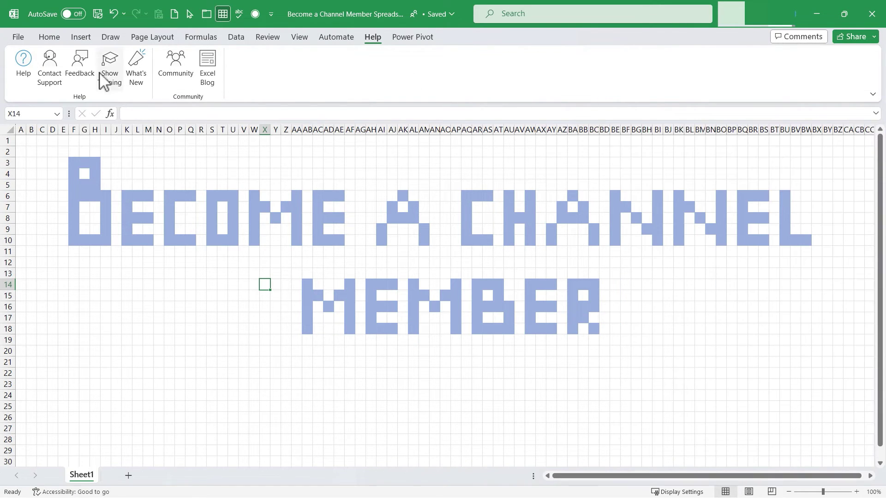
{"action": "left_click", "coordinate": [137, 79]}
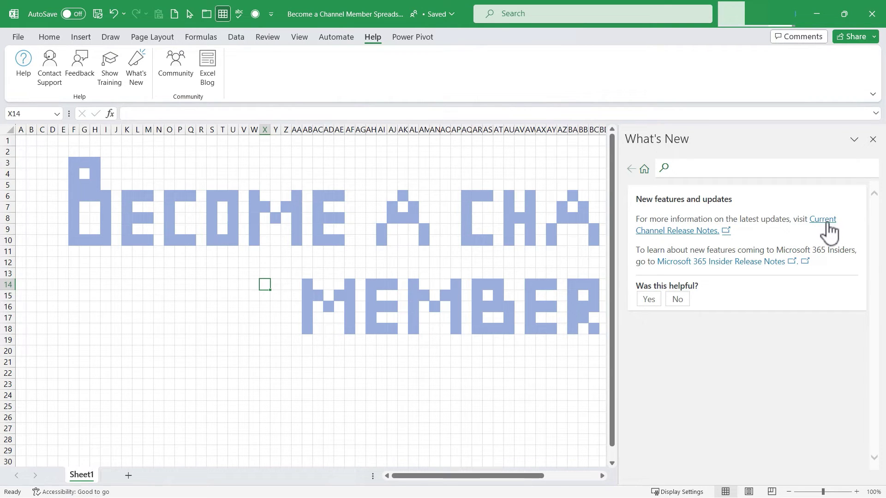
{"action": "left_click", "coordinate": [692, 232]}
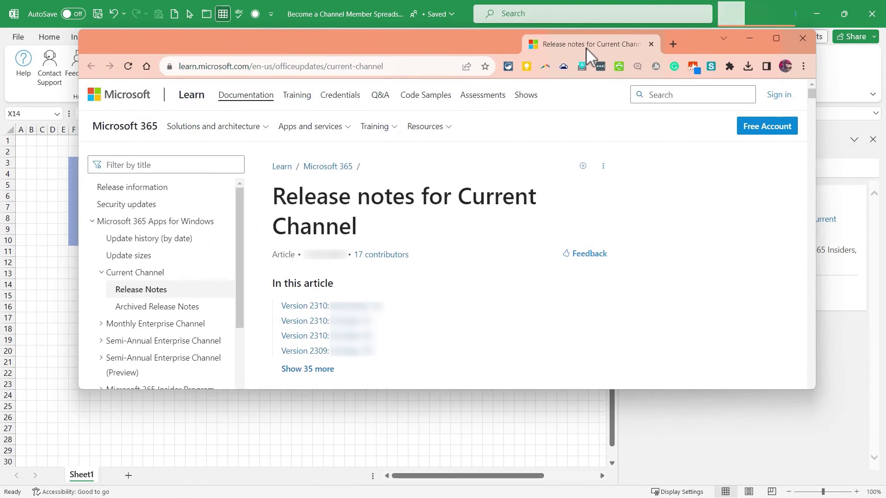
Maximize Microsoft Learn, skim the Current Channel release notes, then close Chrome to return to Excel
{"action": "double_click", "coordinate": [585, 44]}
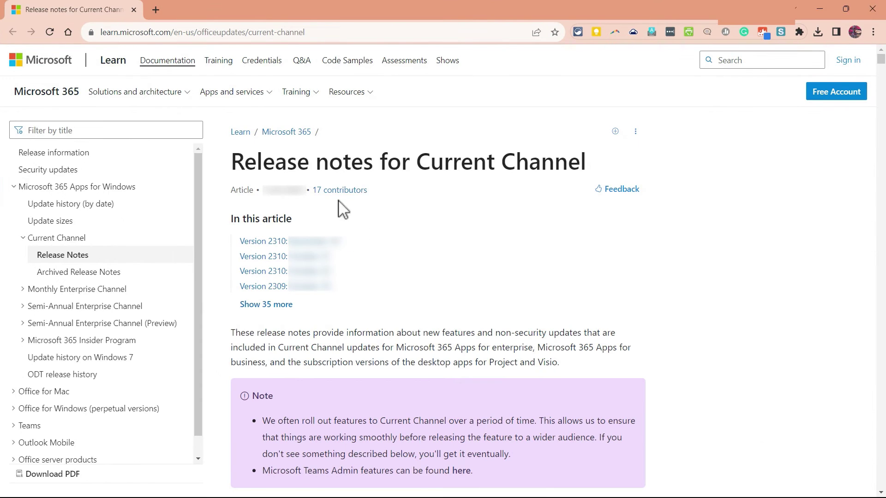
{"action": "scroll", "coordinate": [317, 254], "scroll_direction": "down", "scroll_amount": 7}
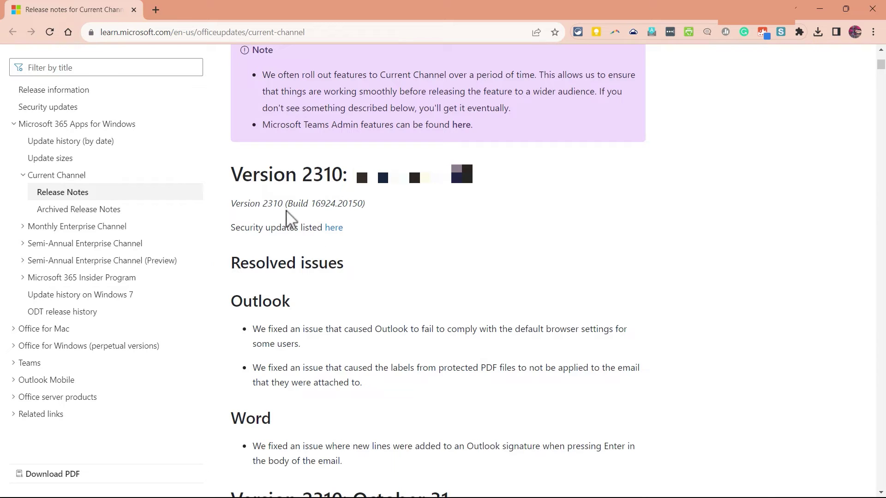
{"action": "left_click", "coordinate": [134, 10]}
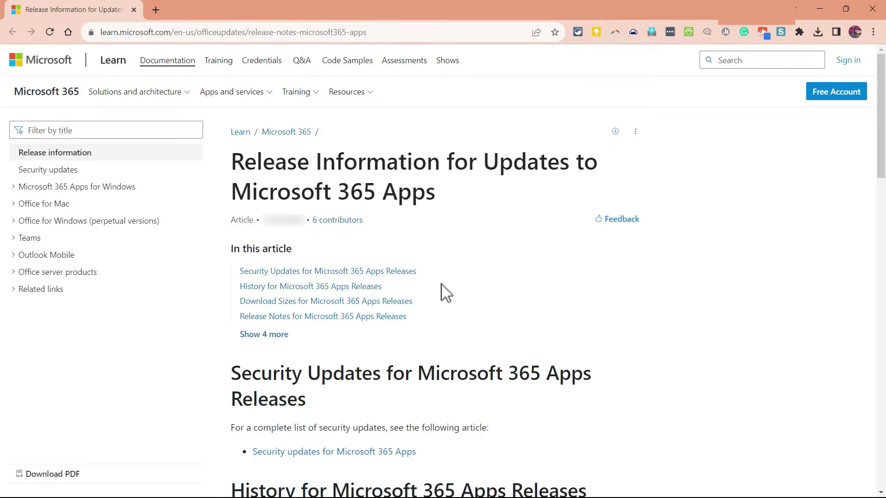
{"action": "scroll", "coordinate": [443, 221], "scroll_direction": "down", "scroll_amount": 1}
{"action": "scroll", "coordinate": [554, 115], "scroll_direction": "up", "scroll_amount": 1}
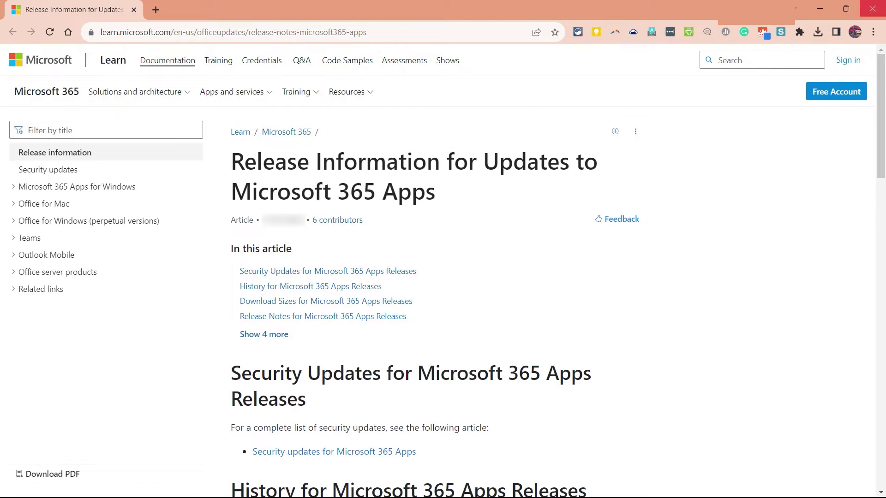
{"action": "left_click", "coordinate": [881, 9]}
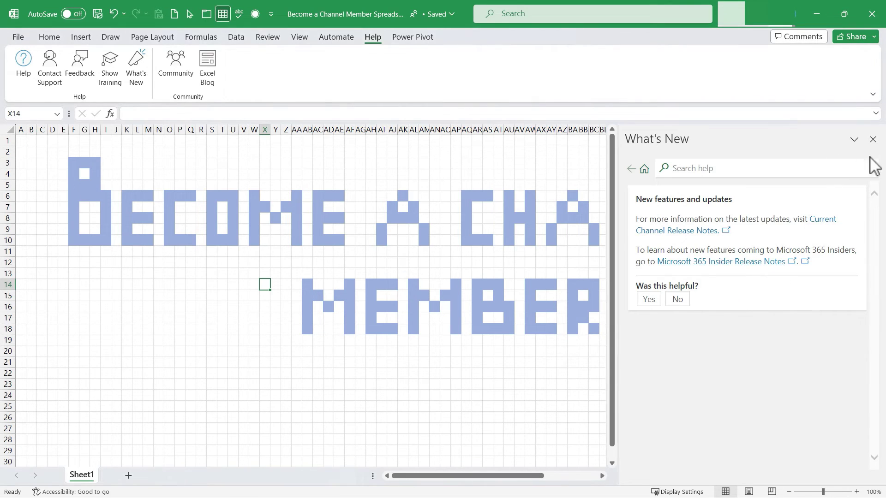
Close the What's New panel and open Community to reach the Excel Tech Community discussions
{"action": "left_click", "coordinate": [872, 140]}
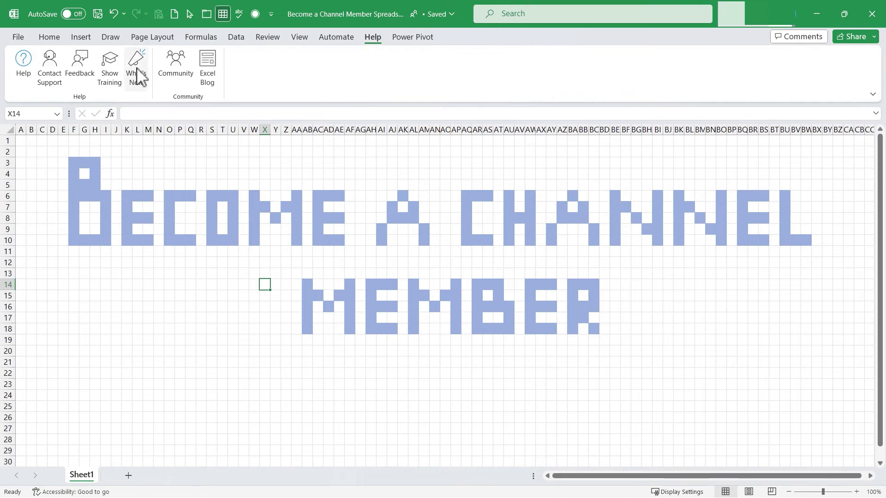
{"action": "left_click", "coordinate": [184, 78]}
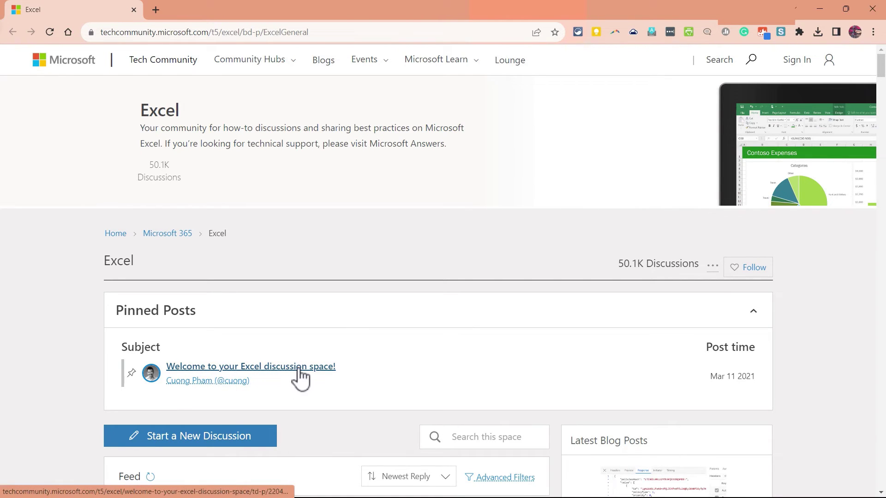
Search the Excel discussion space for 'power query'
{"action": "scroll", "coordinate": [316, 376], "scroll_direction": "down", "scroll_amount": 4}
{"action": "scroll", "coordinate": [318, 323], "scroll_direction": "up", "scroll_amount": 4}
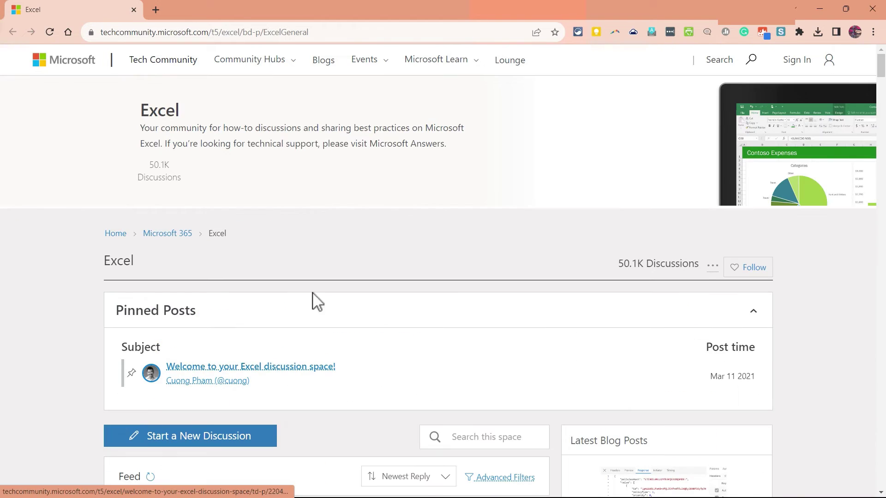
{"action": "scroll", "coordinate": [647, 317], "scroll_direction": "down", "scroll_amount": 8}
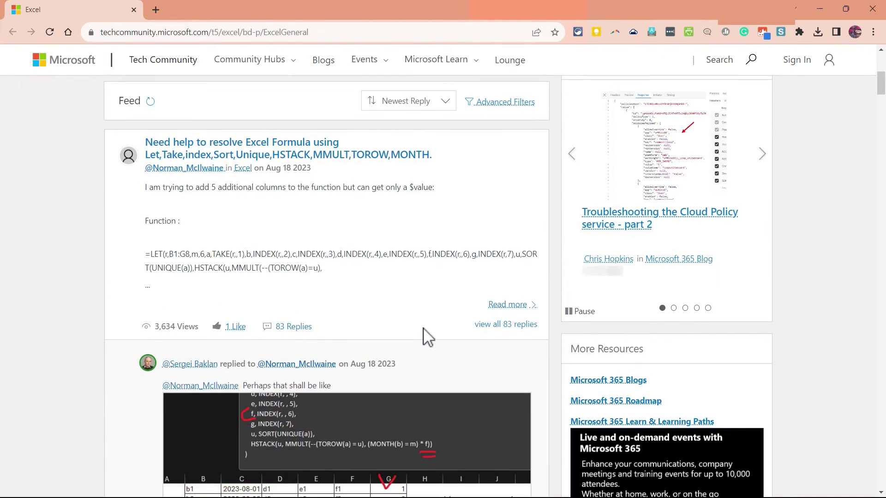
{"action": "scroll", "coordinate": [422, 336], "scroll_direction": "up", "scroll_amount": 2}
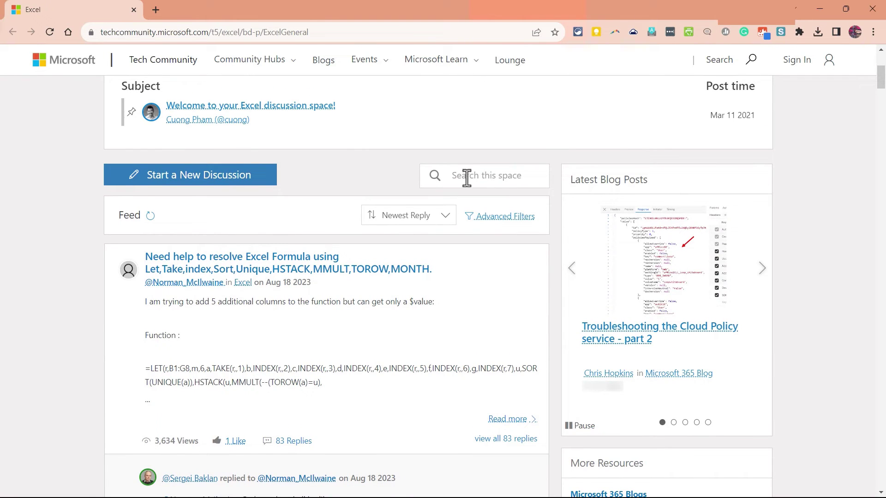
{"action": "left_click", "coordinate": [500, 180]}
{"action": "type", "text": "power query"}
{"action": "key", "text": "Return"}
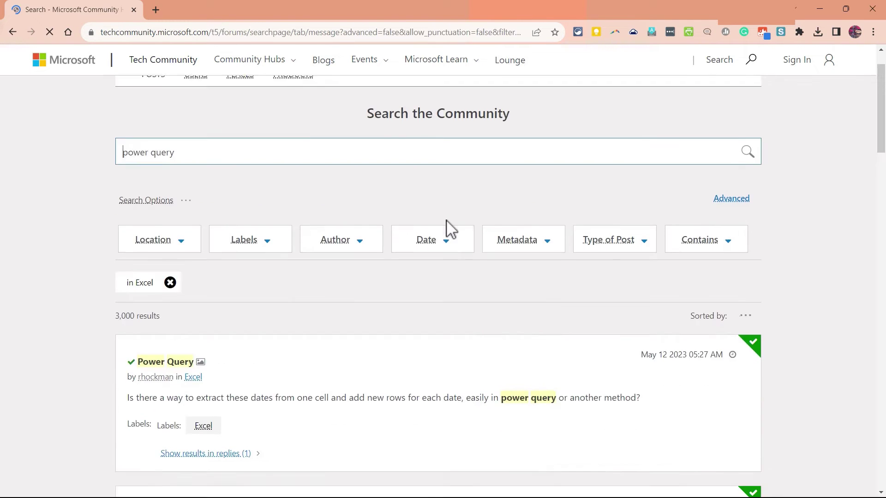
Browse the Power Query search results, then close the browser to return to the workbook
{"action": "scroll", "coordinate": [450, 230], "scroll_direction": "down", "scroll_amount": 4}
{"action": "scroll", "coordinate": [291, 213], "scroll_direction": "down", "scroll_amount": 5}
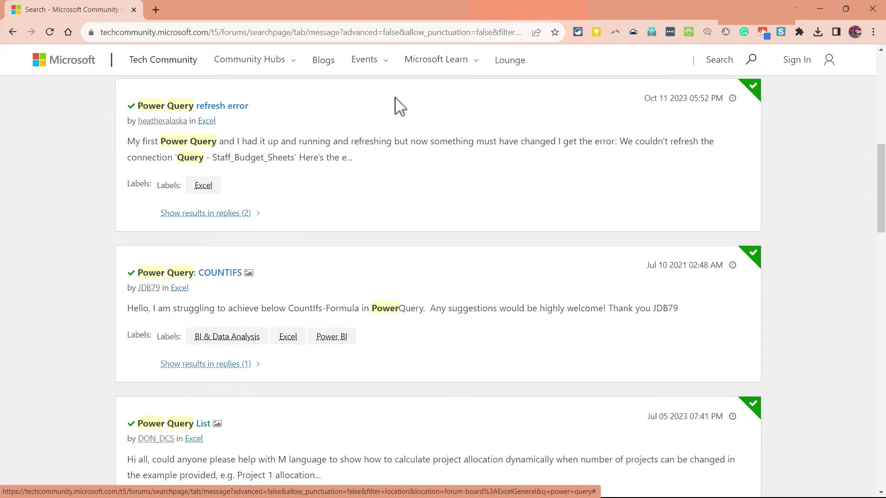
{"action": "left_click", "coordinate": [875, 9]}
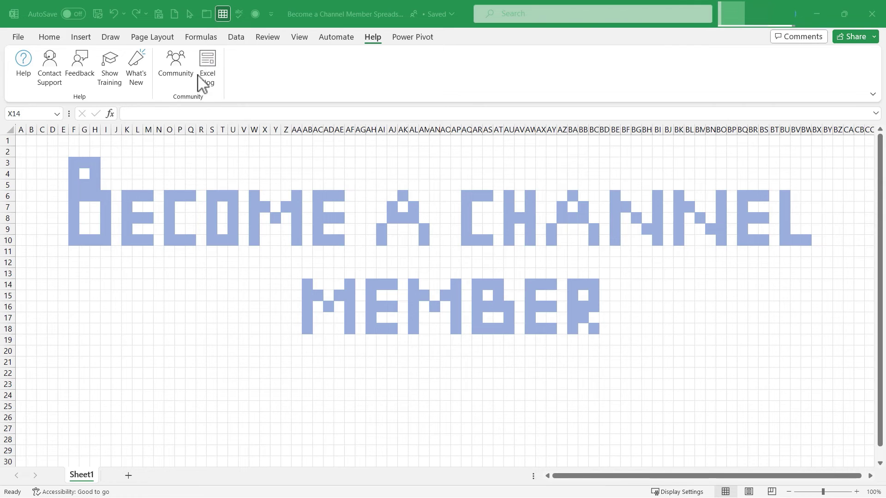
Open the Excel Blog from Excel's Help tab, maximize it and browse the posts
{"action": "left_click", "coordinate": [216, 69]}
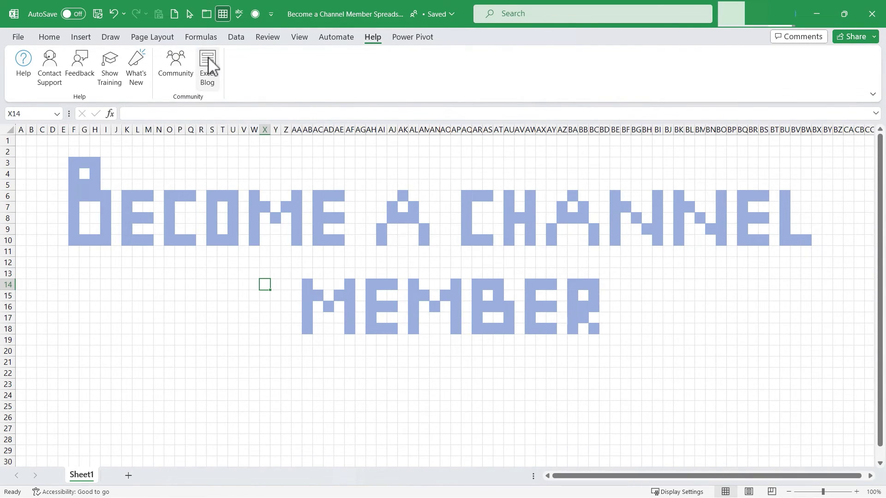
{"action": "left_click", "coordinate": [208, 65]}
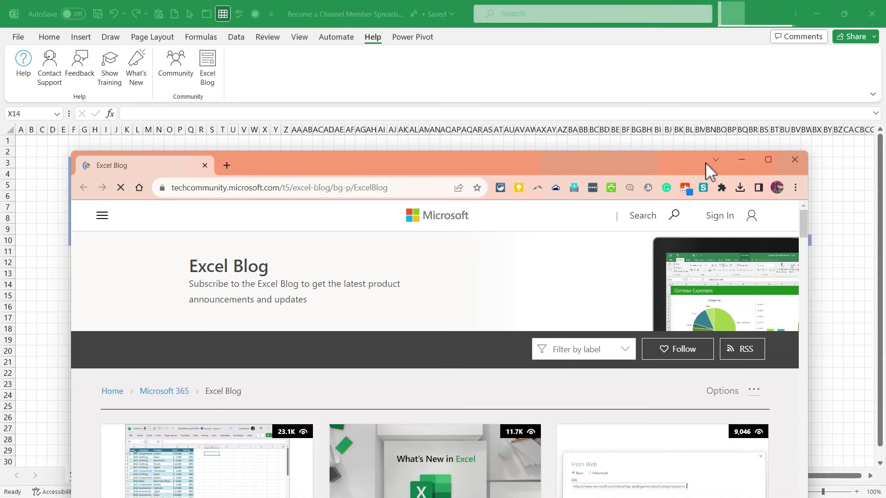
{"action": "left_click", "coordinate": [768, 162]}
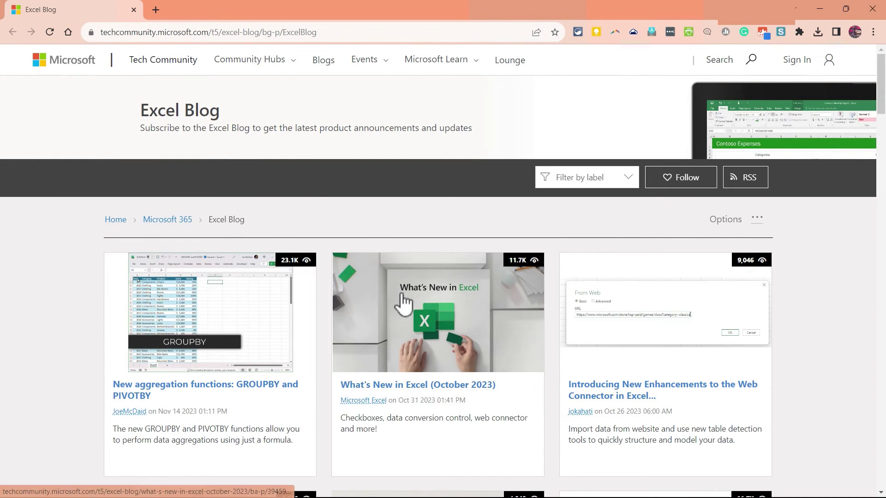
{"action": "scroll", "coordinate": [401, 300], "scroll_direction": "down", "scroll_amount": 3}
{"action": "scroll", "coordinate": [405, 302], "scroll_direction": "up", "scroll_amount": 3}
{"action": "scroll", "coordinate": [406, 305], "scroll_direction": "down", "scroll_amount": 2}
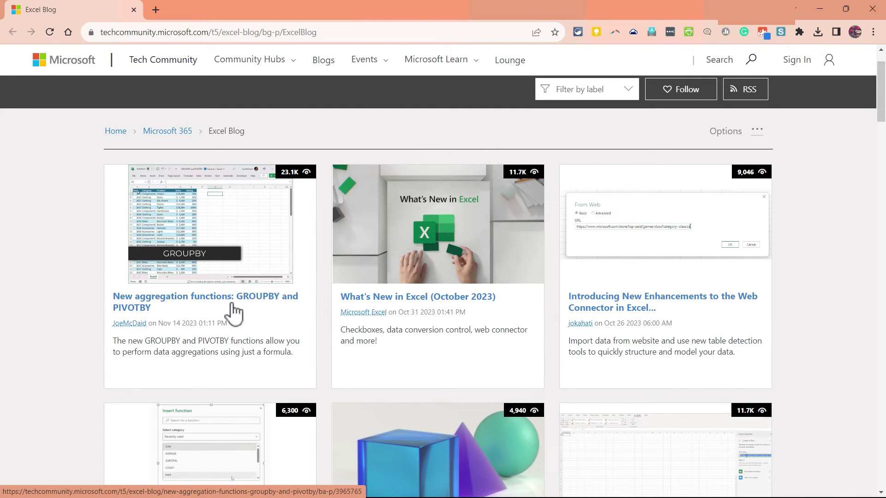
{"action": "scroll", "coordinate": [552, 341], "scroll_direction": "down", "scroll_amount": 3}
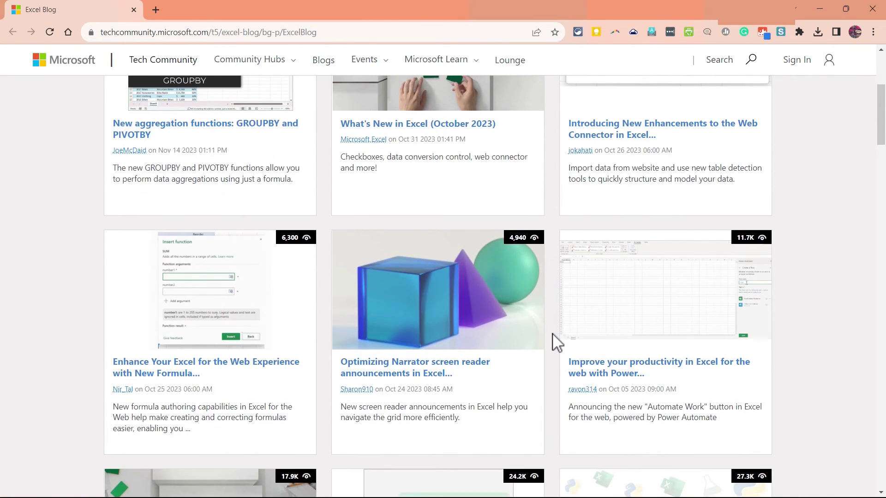
{"action": "scroll", "coordinate": [397, 348], "scroll_direction": "down", "scroll_amount": 1}
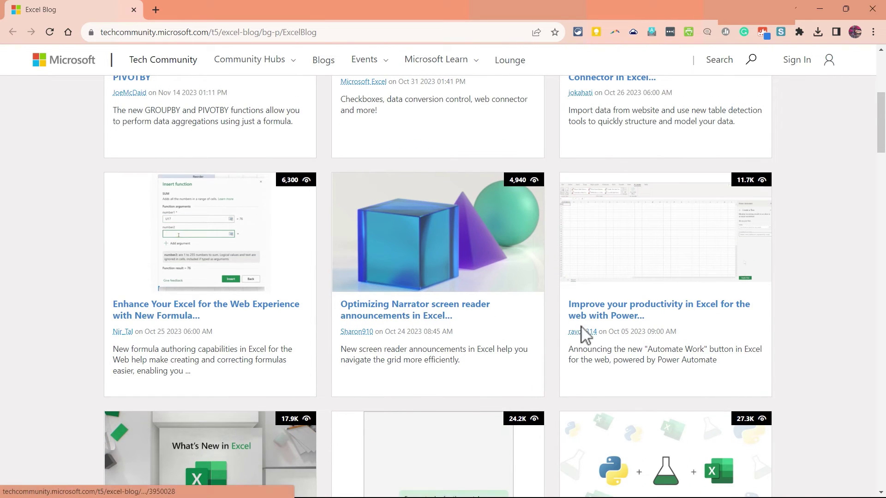
{"action": "scroll", "coordinate": [611, 350], "scroll_direction": "down", "scroll_amount": 6}
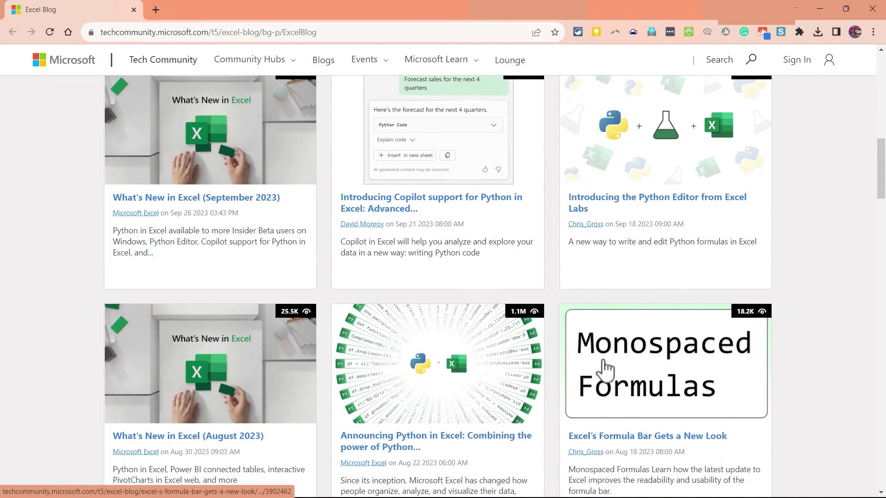
{"action": "scroll", "coordinate": [606, 369], "scroll_direction": "up", "scroll_amount": 9}
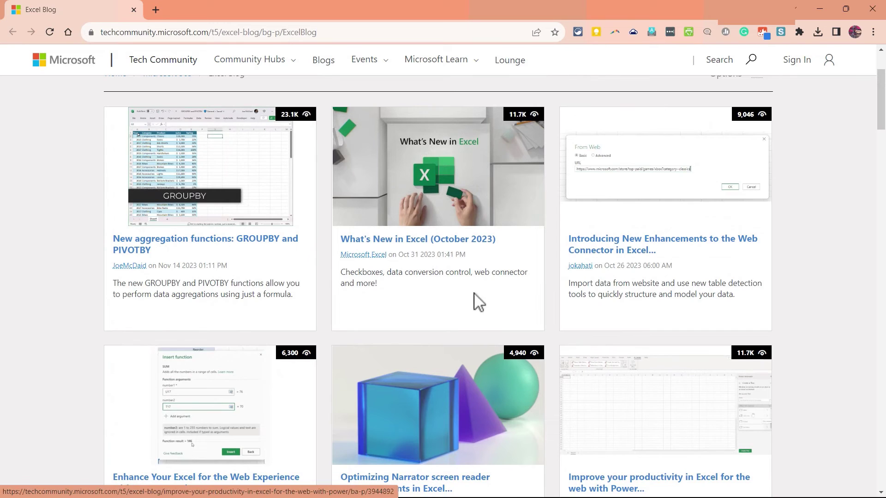
Open and read the 'What's New in Excel (October 2023)' article
{"action": "left_click", "coordinate": [366, 246]}
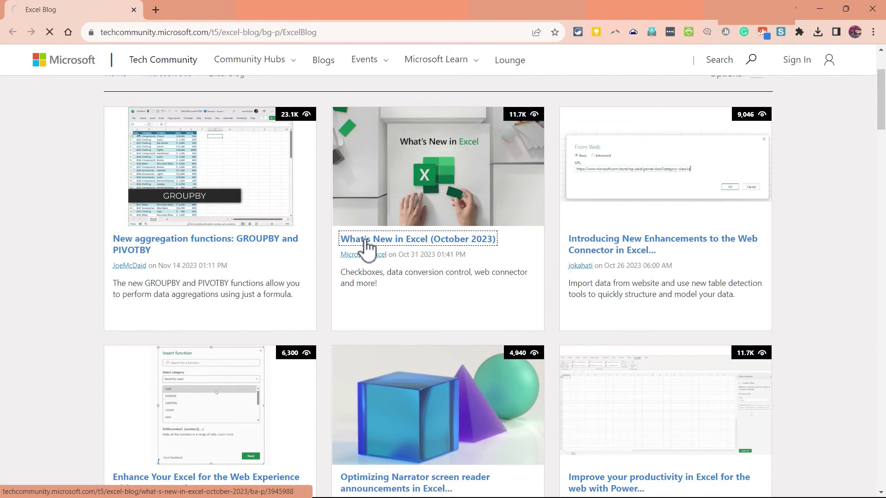
{"action": "scroll", "coordinate": [136, 240], "scroll_direction": "down", "scroll_amount": 2}
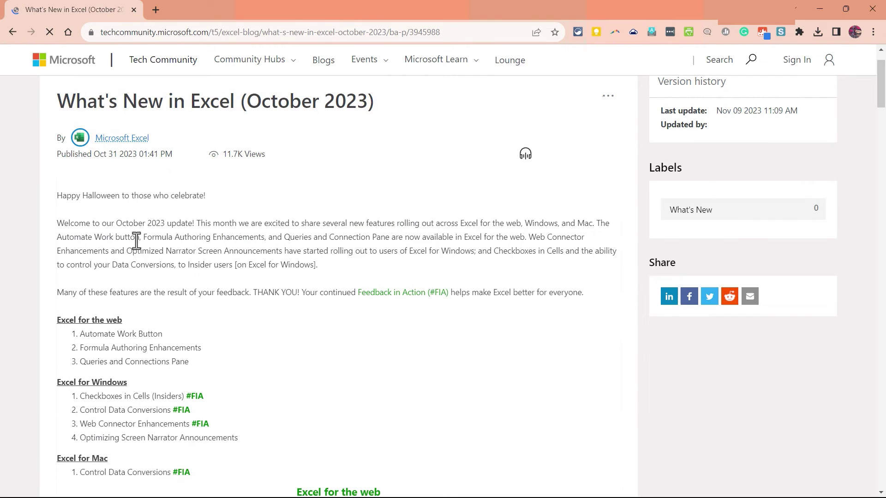
{"action": "scroll", "coordinate": [159, 276], "scroll_direction": "down", "scroll_amount": 9}
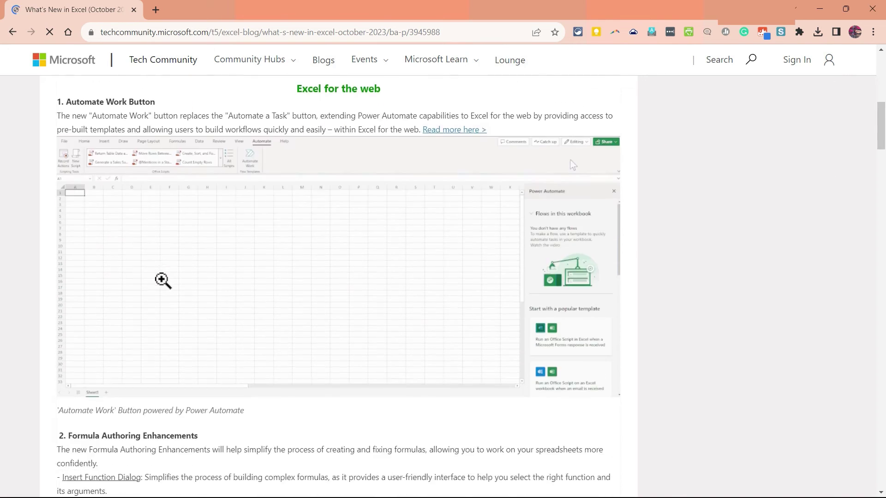
{"action": "scroll", "coordinate": [163, 280], "scroll_direction": "down", "scroll_amount": 9}
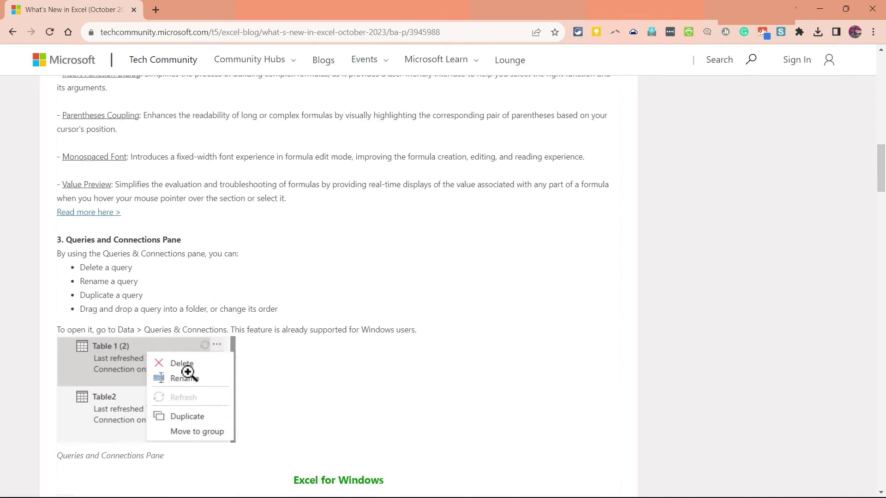
{"action": "scroll", "coordinate": [188, 372], "scroll_direction": "up", "scroll_amount": 10}
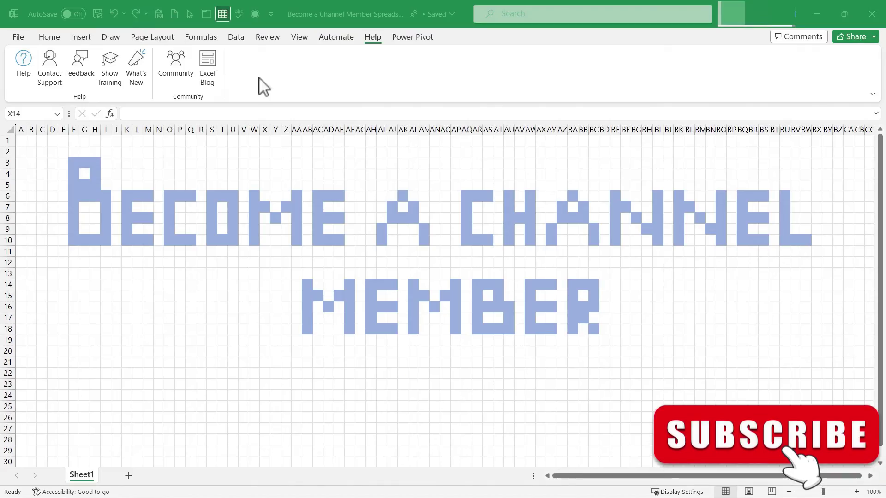
{"action": "left_click", "coordinate": [375, 41]}
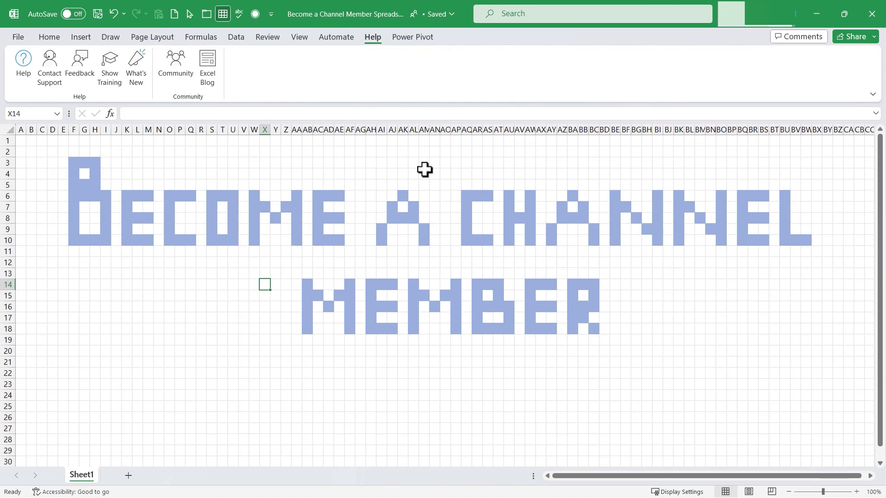
{"action": "left_click", "coordinate": [497, 218]}
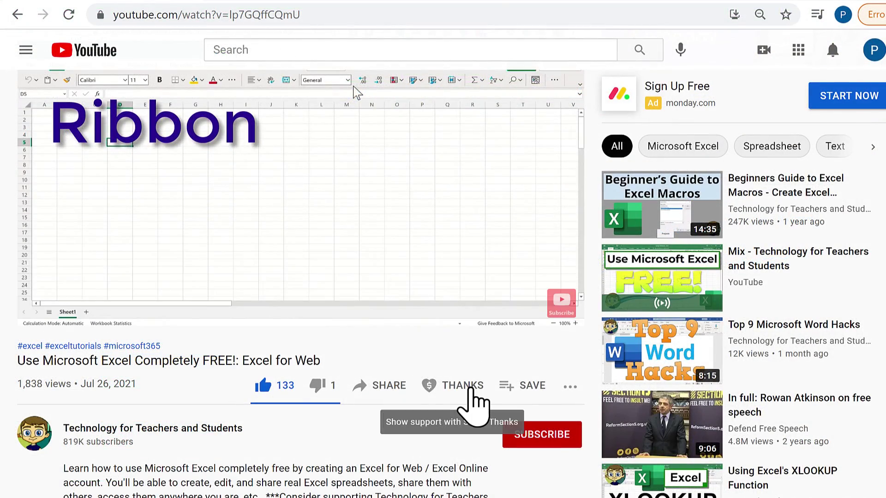
Open the Super Thanks options offering $2, $5, $10 and $50 tips
{"action": "left_click", "coordinate": [470, 388]}
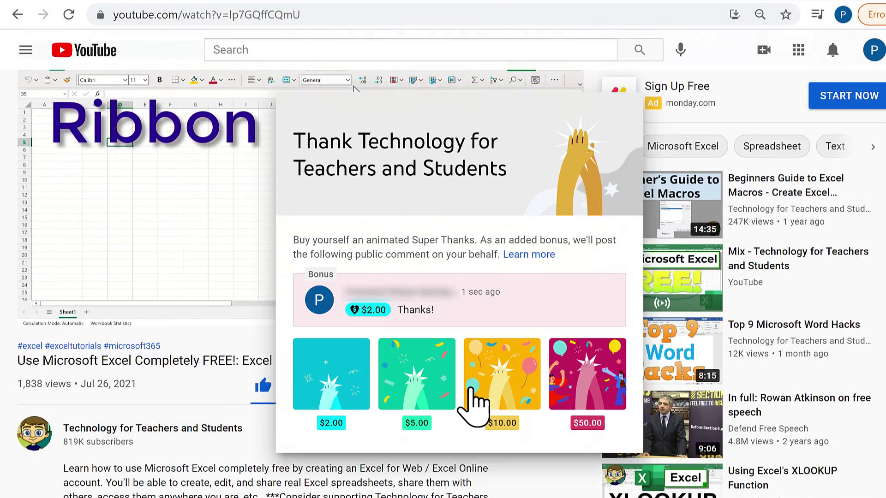